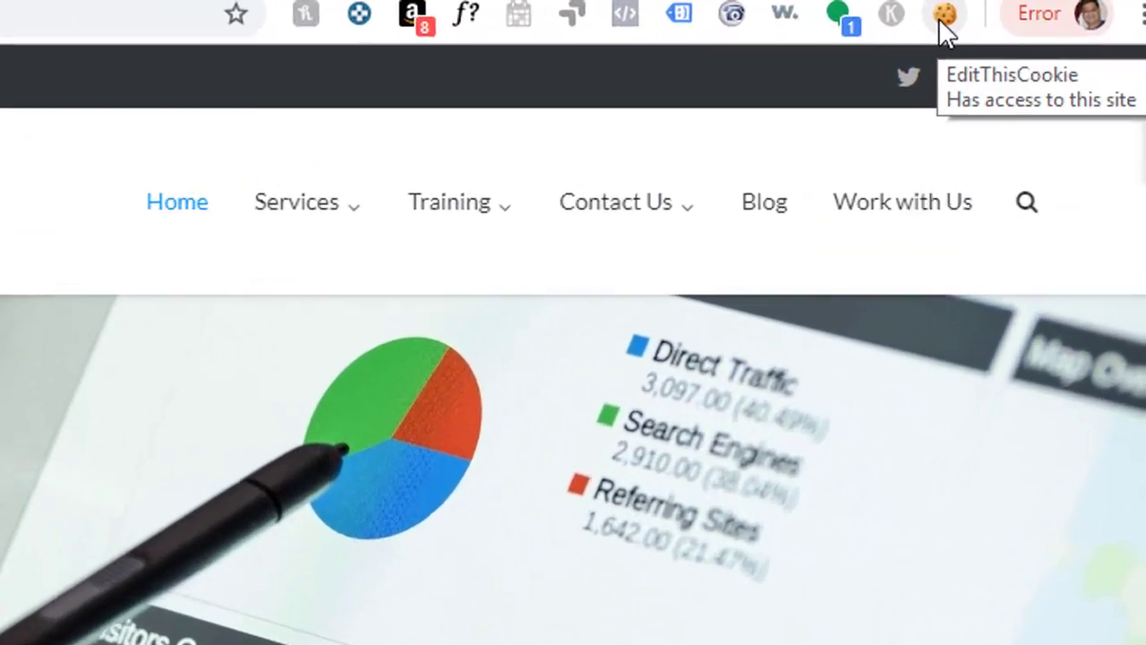
- In EditThisCookie, inspect the _gid cookie's value, domain and expiration, then the __idcontext cookie's details
{"action": "left_click", "coordinate": [943, 15]}
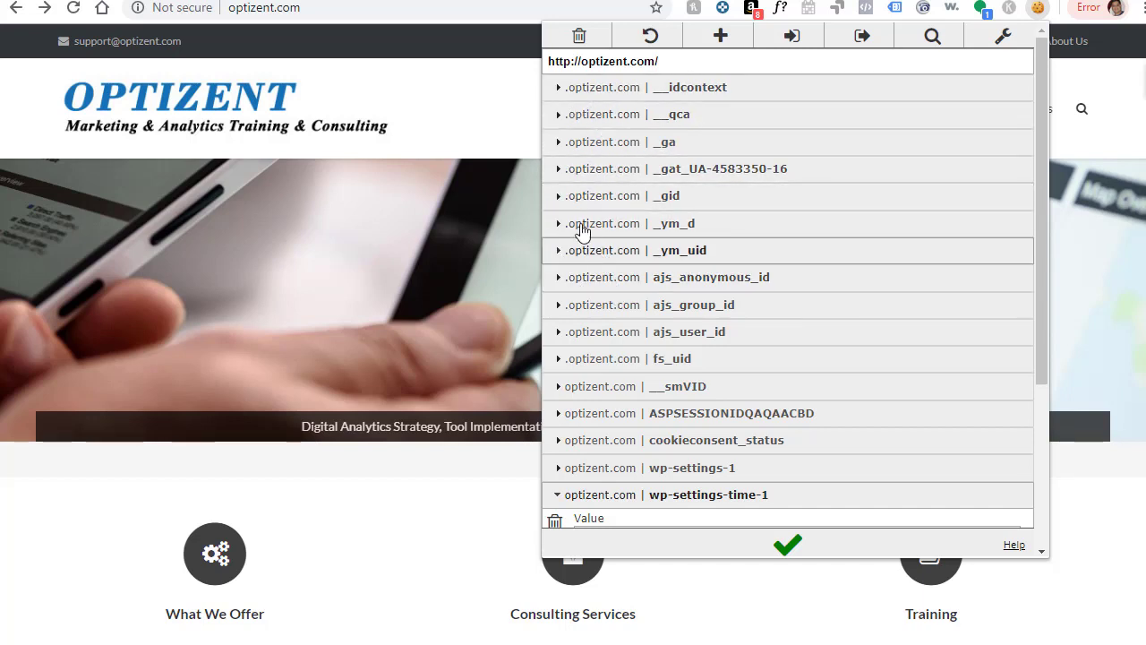
{"action": "left_click", "coordinate": [559, 199]}
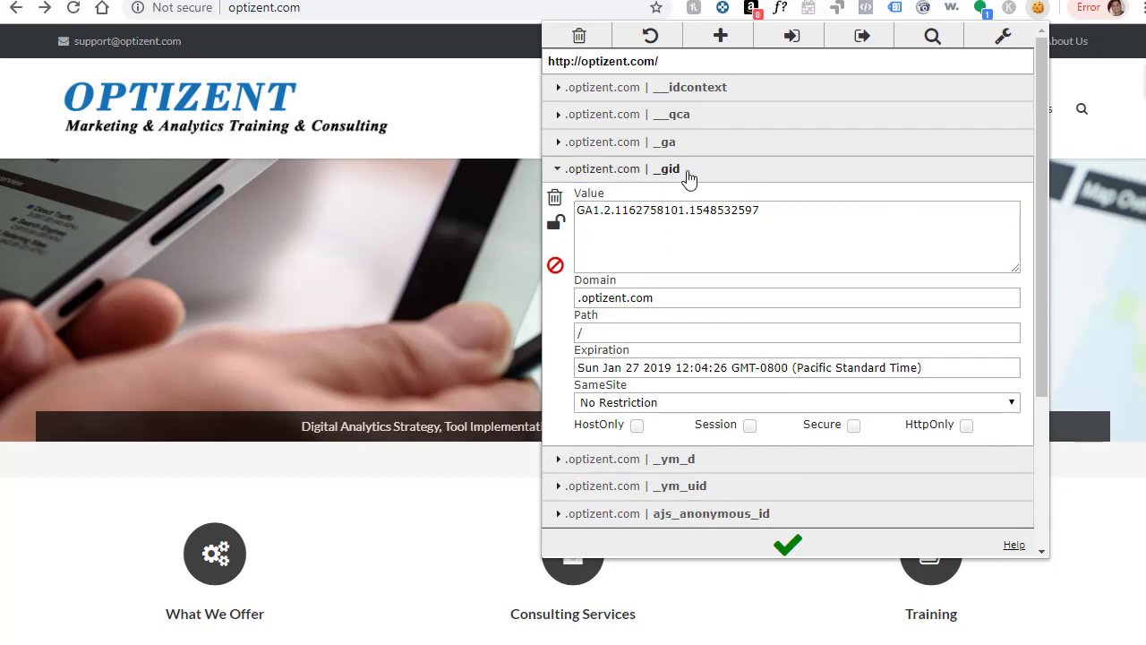
{"action": "left_click_drag", "start_coordinate": [767, 211], "coordinate": [537, 225]}
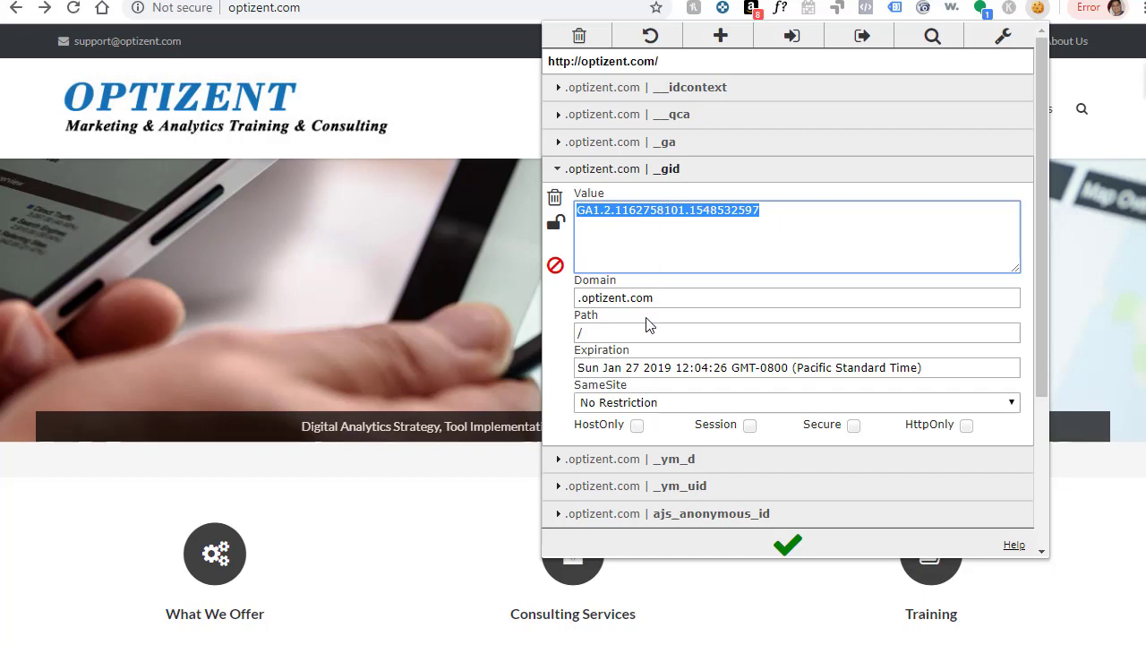
{"action": "left_click_drag", "start_coordinate": [665, 299], "coordinate": [565, 313]}
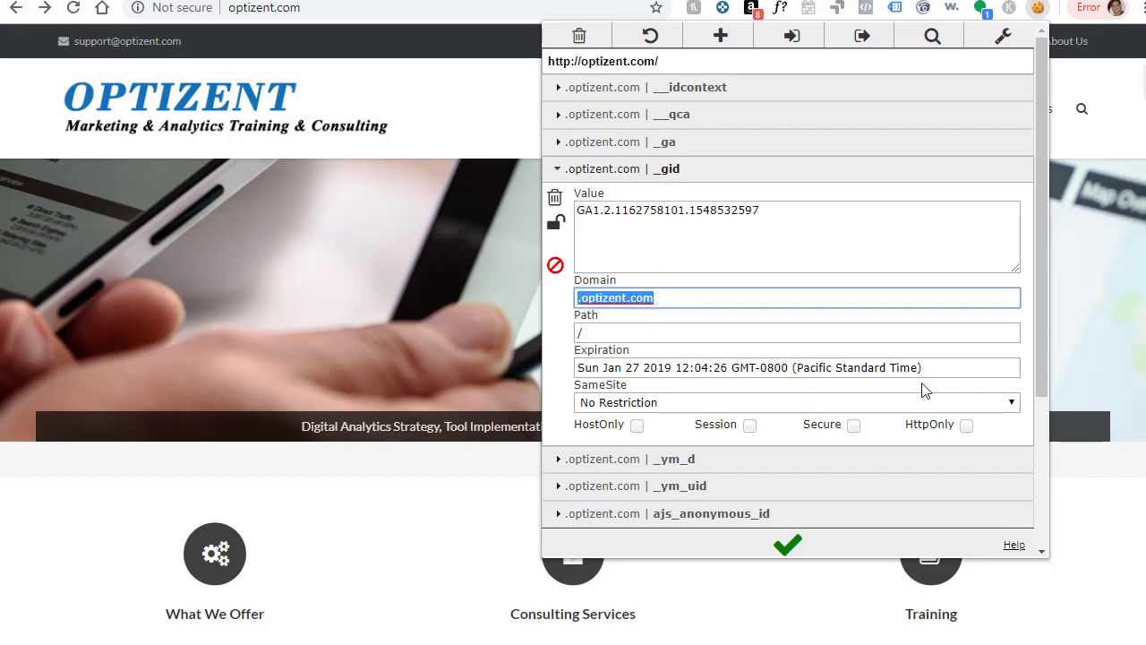
{"action": "left_click_drag", "start_coordinate": [942, 367], "coordinate": [487, 384]}
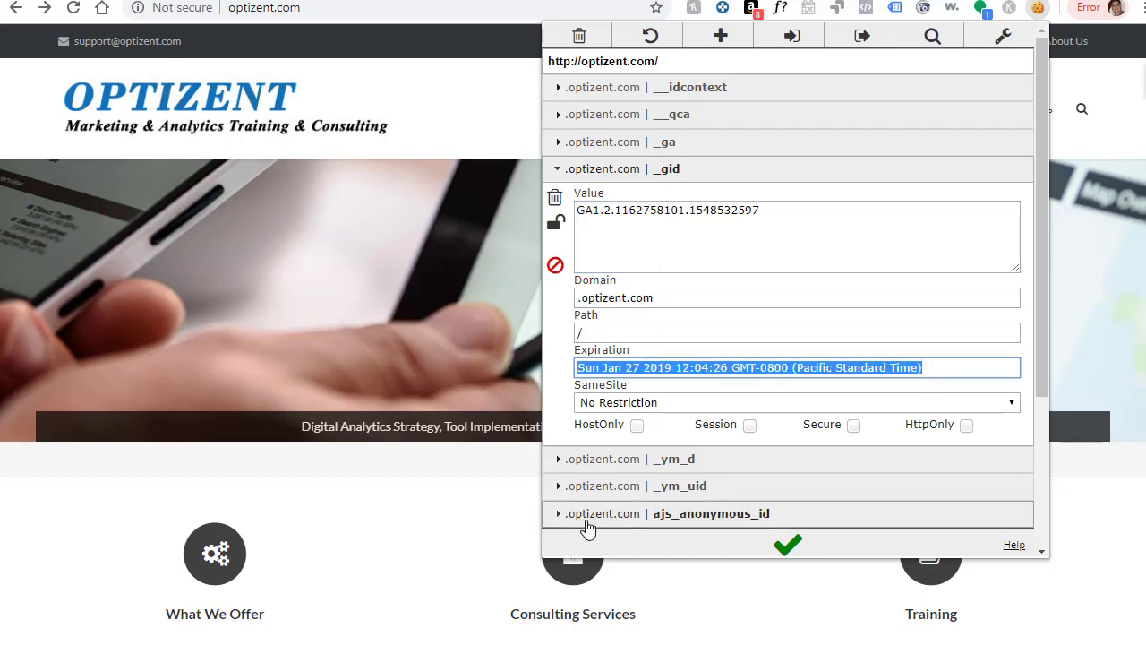
{"action": "left_click", "coordinate": [589, 169]}
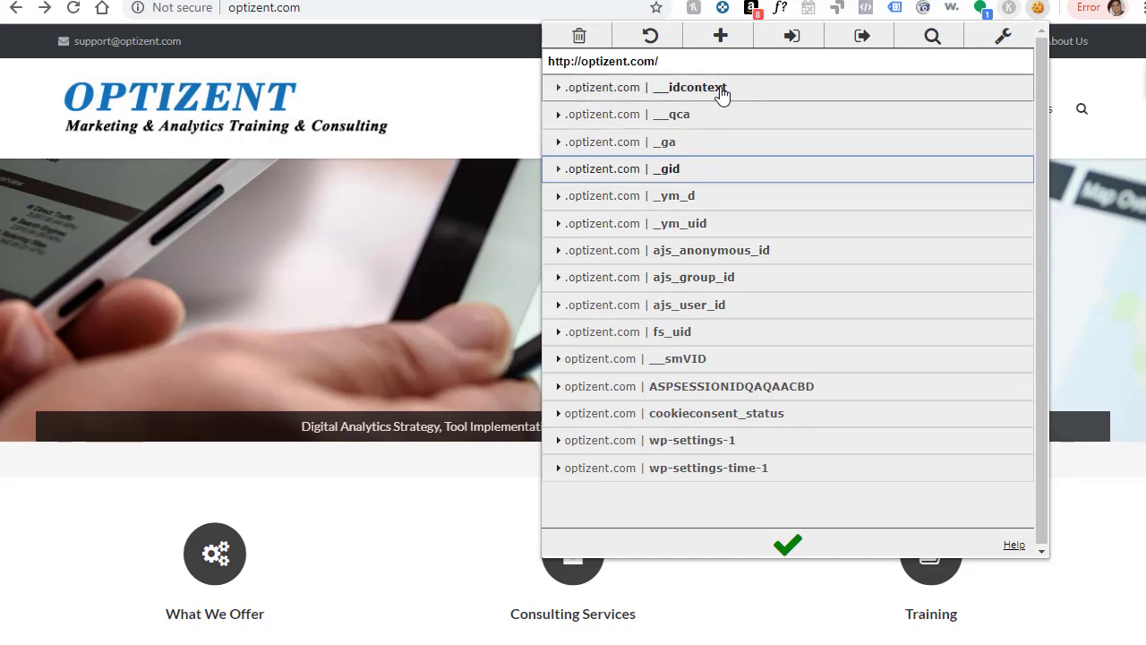
{"action": "left_click", "coordinate": [562, 93]}
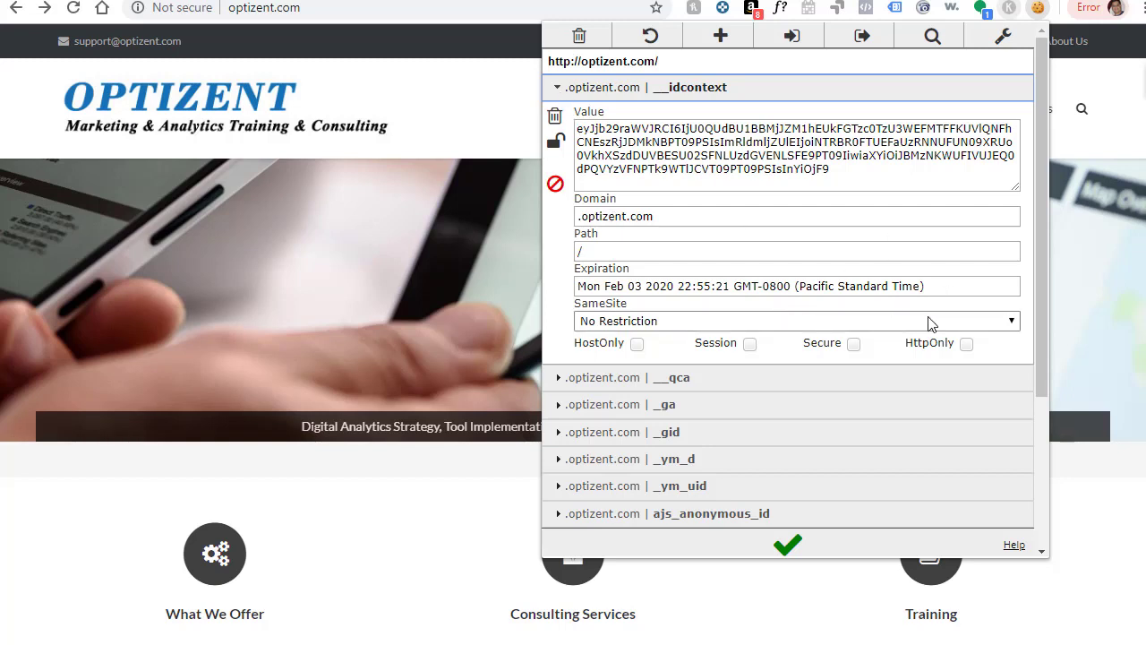
- Scroll the cookie list and view the wp-settings-time-1 cookie's value
{"action": "scroll", "coordinate": [828, 465], "scroll_direction": "down", "scroll_amount": 3}
{"action": "left_click", "coordinate": [828, 469]}
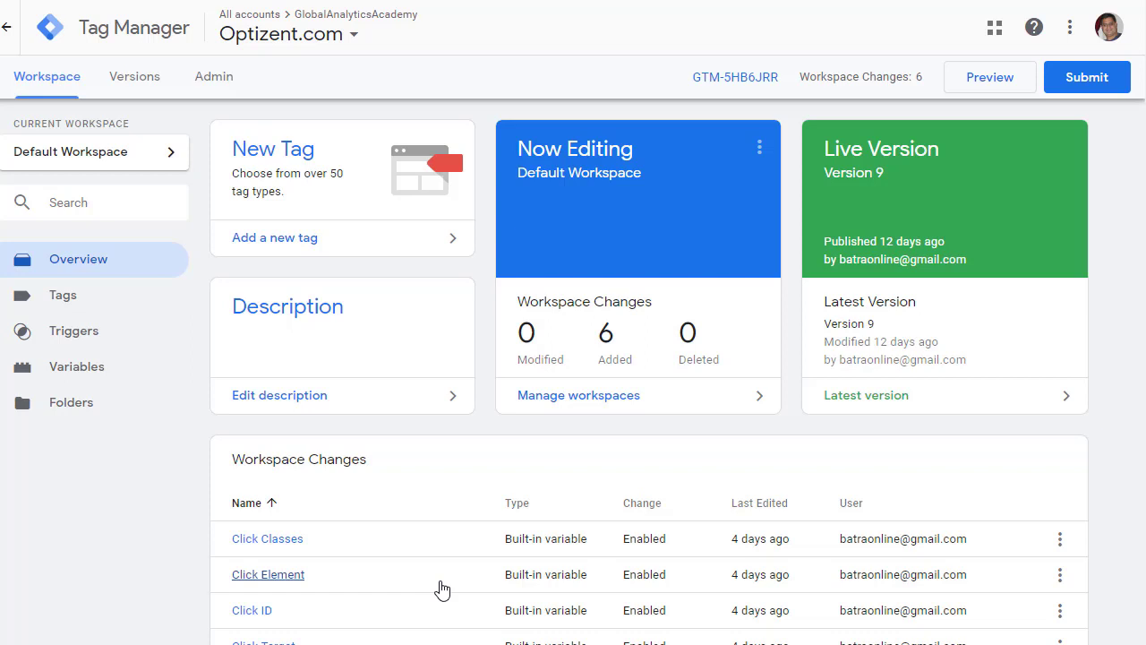
- Create a new tag named cookieWrite with the Custom HTML tag type
{"action": "left_click", "coordinate": [63, 303]}
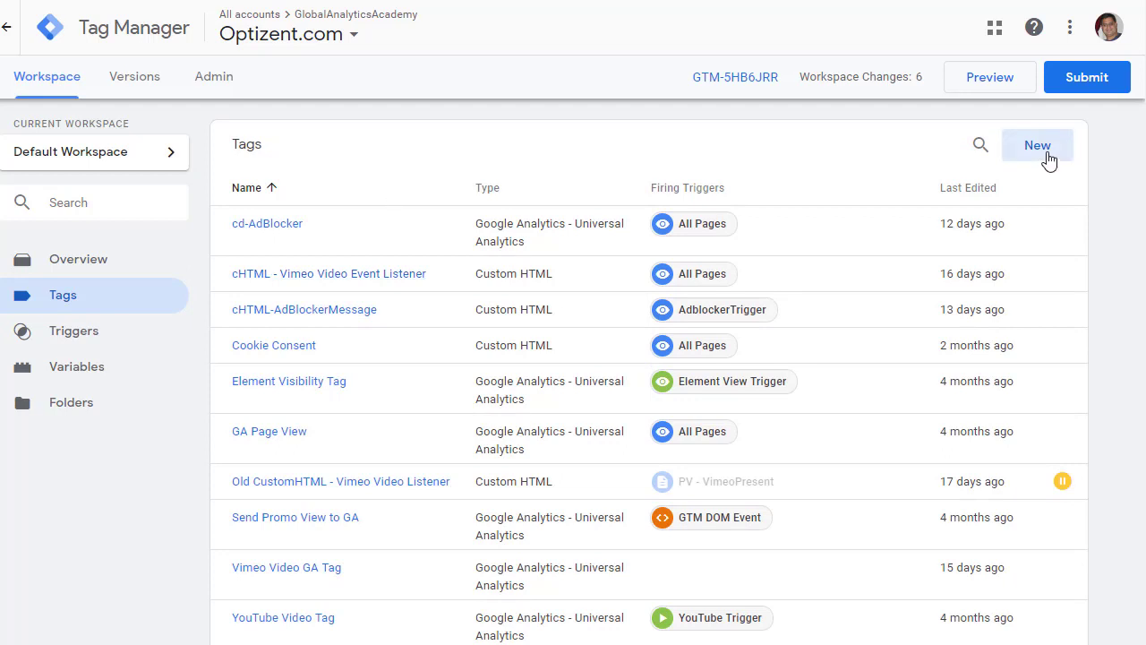
{"action": "left_click", "coordinate": [1039, 146]}
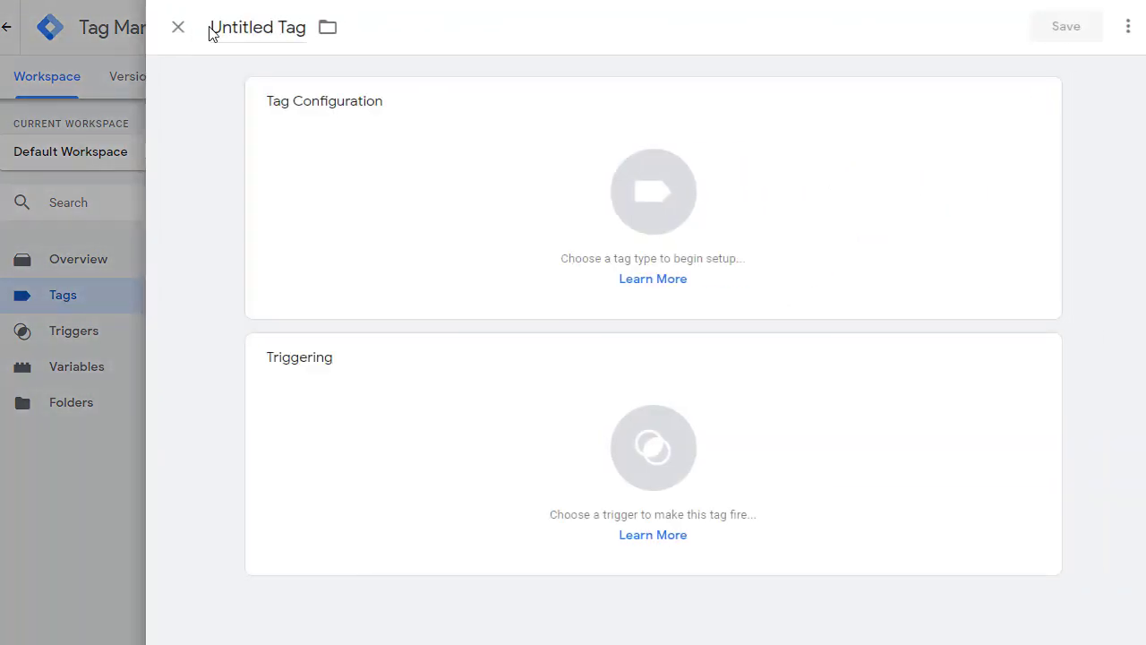
{"action": "left_click_drag", "start_coordinate": [211, 27], "coordinate": [305, 27]}
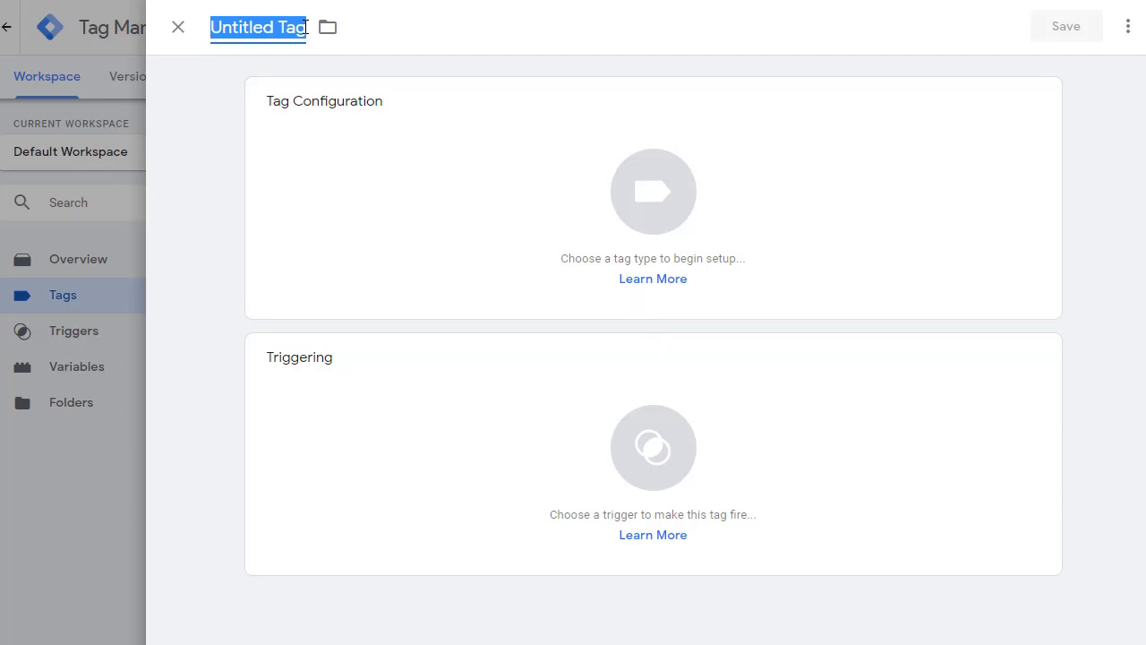
{"action": "type", "text": "cookieWrite"}
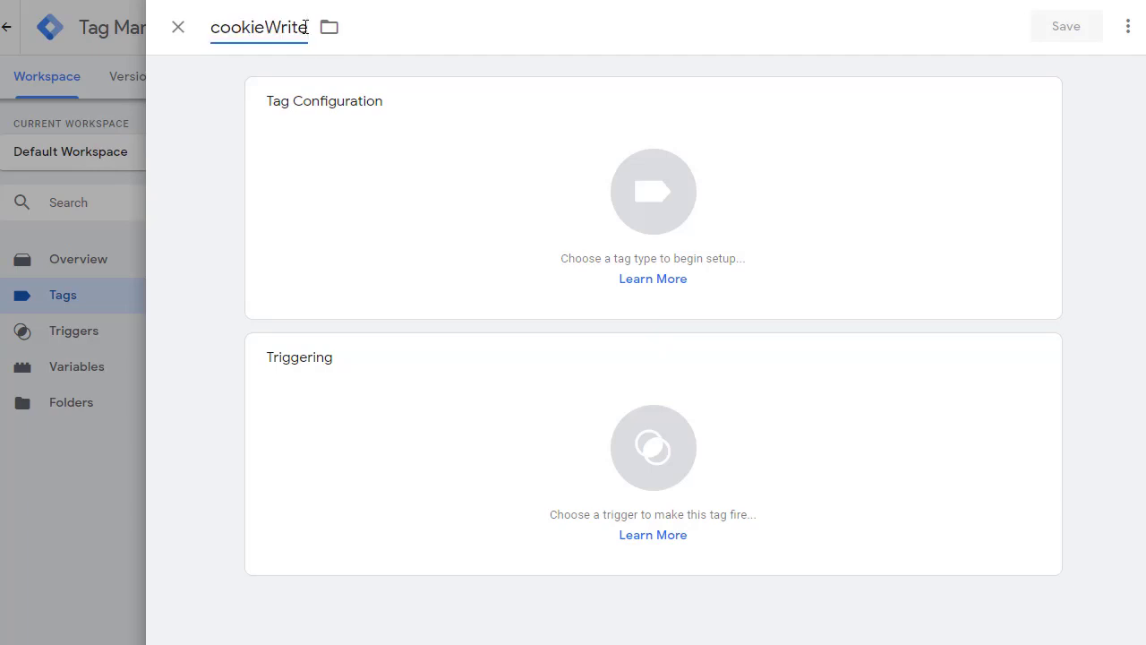
{"action": "left_click", "coordinate": [664, 222]}
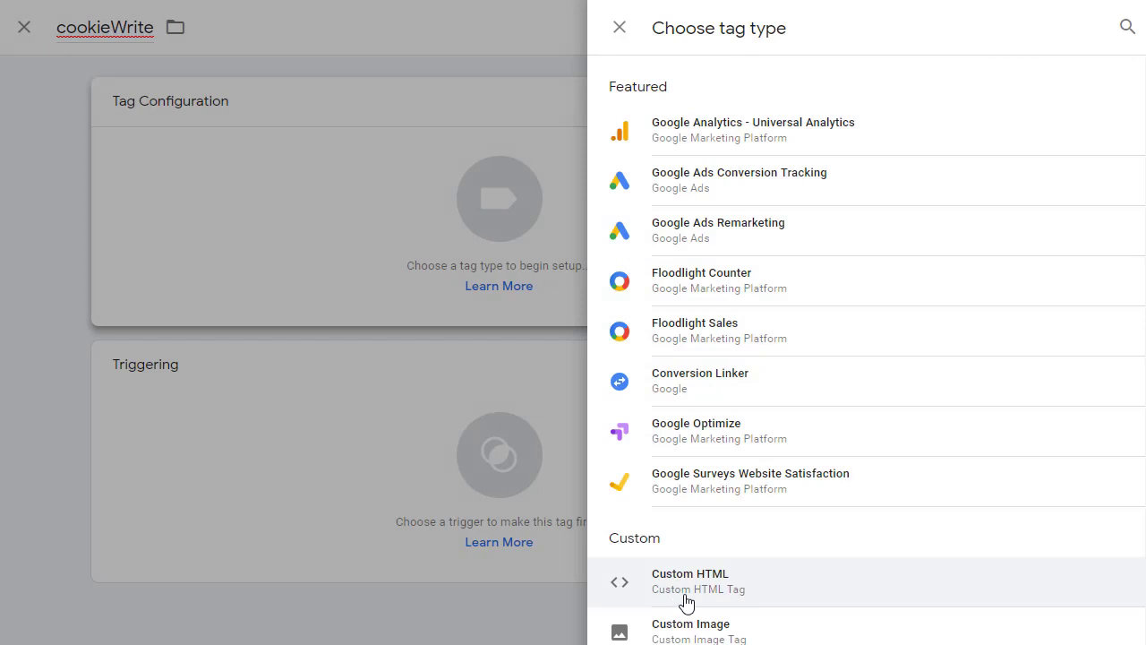
{"action": "left_click", "coordinate": [686, 598]}
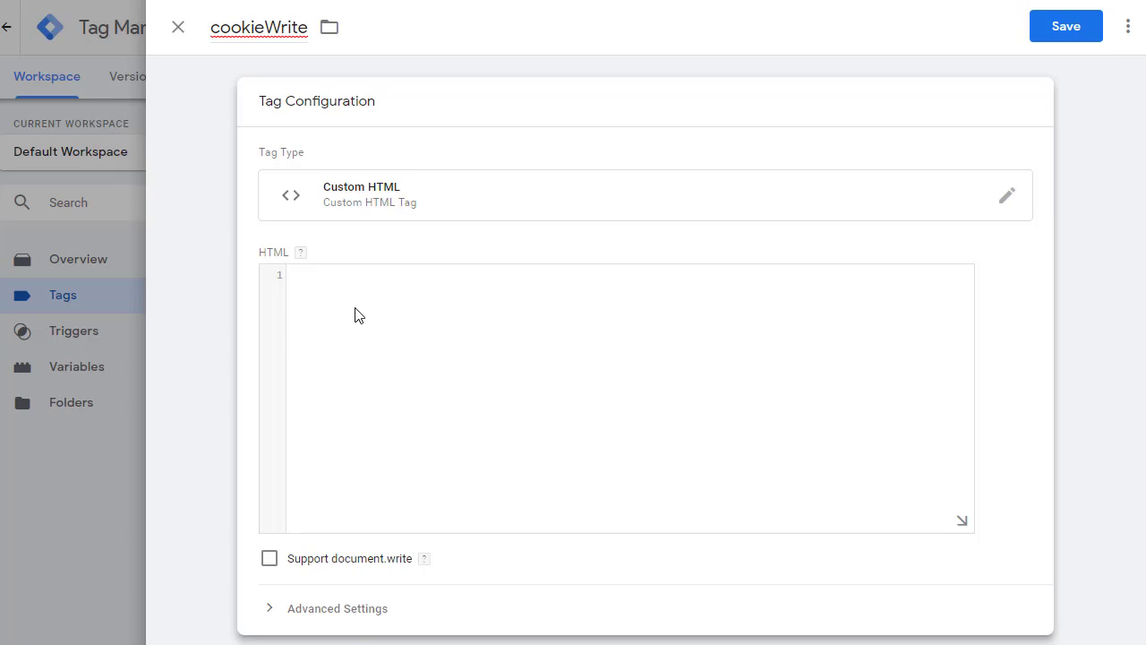
- Paste the GTMTest cookie script and highlight the 60, 60 and 1000 factors of the line-8 millisecond conversion
{"action": "left_click", "coordinate": [455, 376]}
{"action": "key", "text": "ctrl+v"}
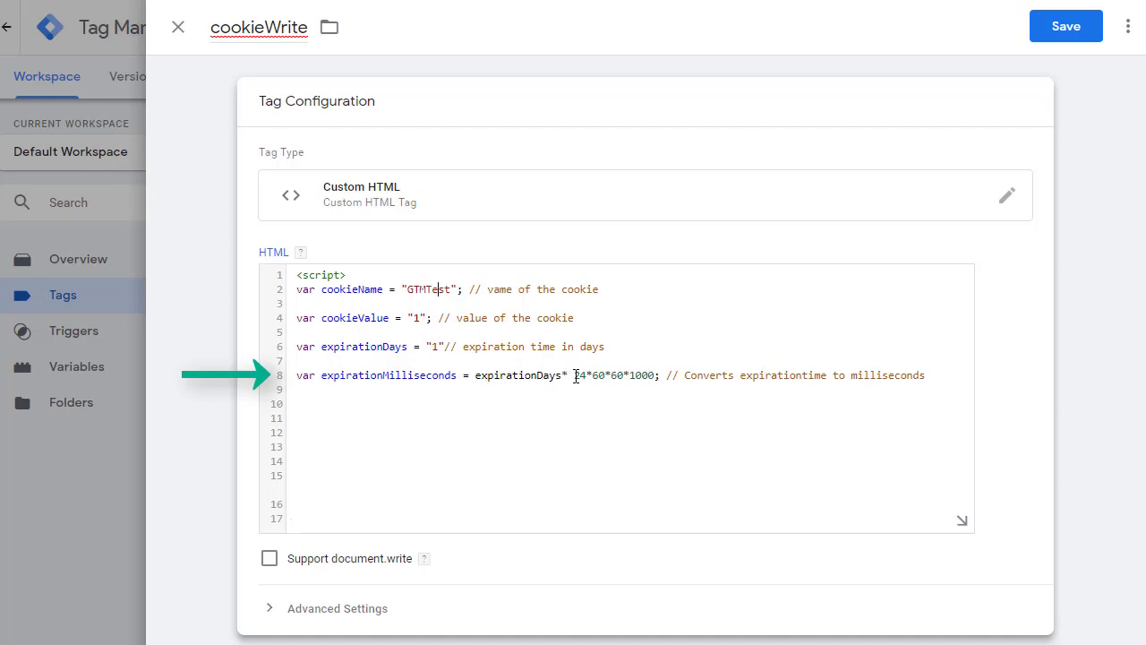
{"action": "double_click", "coordinate": [598, 375]}
{"action": "left_click", "coordinate": [613, 376]}
{"action": "left_click_drag", "start_coordinate": [613, 377], "coordinate": [625, 377]}
{"action": "left_click", "coordinate": [629, 377]}
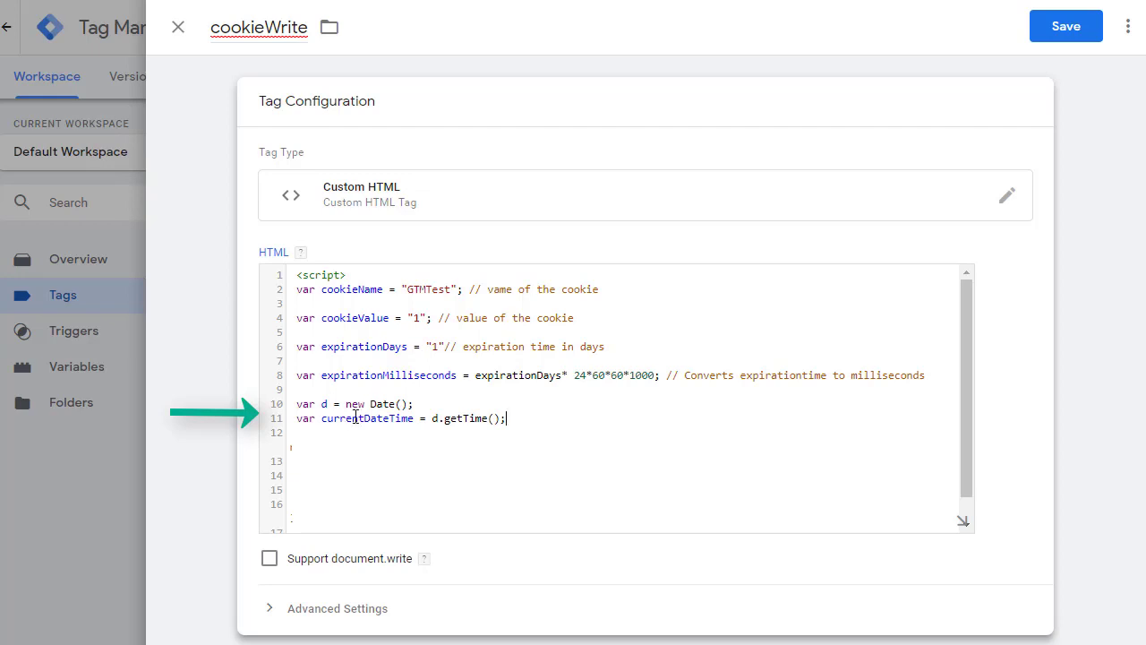
- Go over the setTime expiry calculation and the document.cookie line with cookieName, cookieValue and expires
{"action": "left_click_drag", "start_coordinate": [321, 418], "coordinate": [414, 419]}
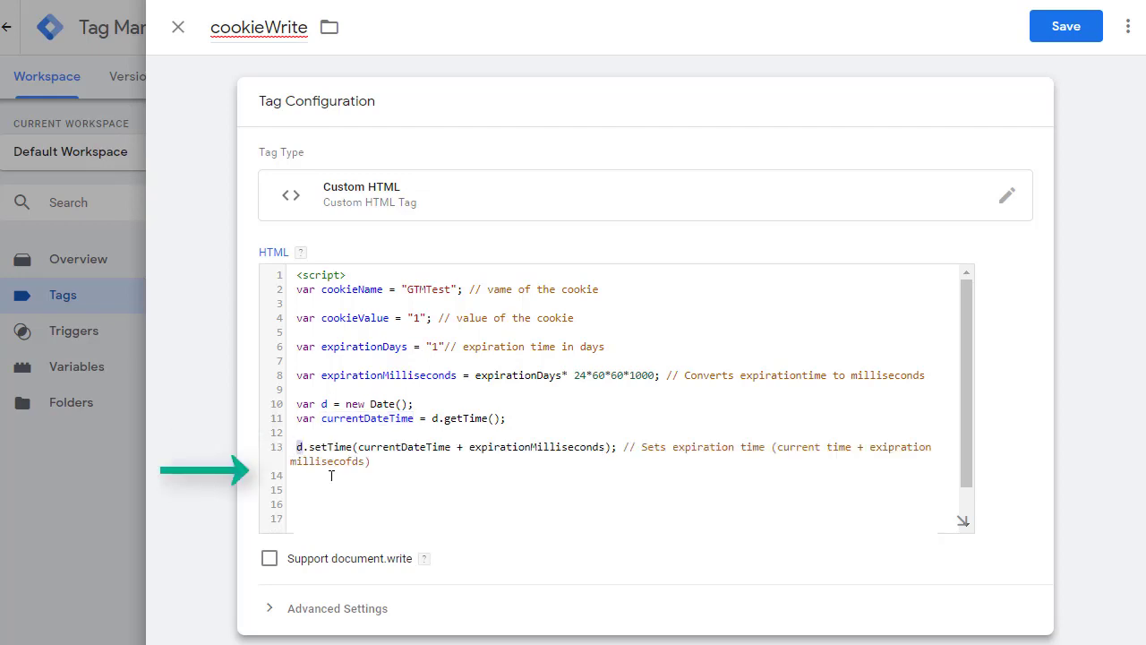
{"action": "left_click_drag", "start_coordinate": [359, 447], "coordinate": [610, 447]}
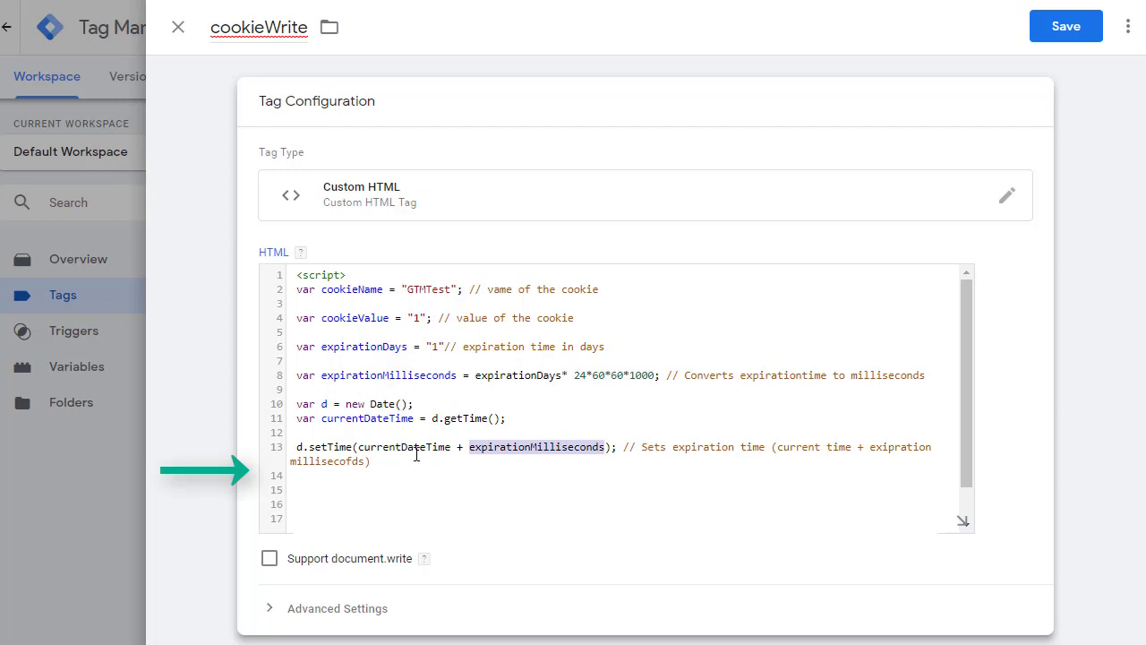
{"action": "left_click", "coordinate": [513, 448]}
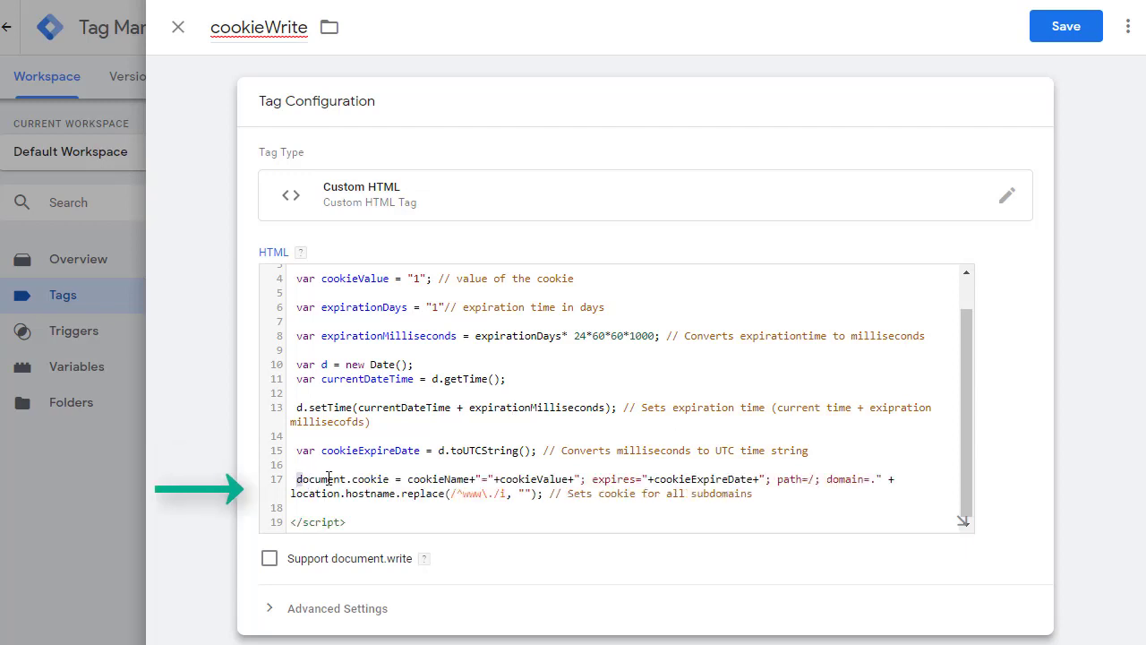
{"action": "left_click_drag", "start_coordinate": [297, 479], "coordinate": [391, 478]}
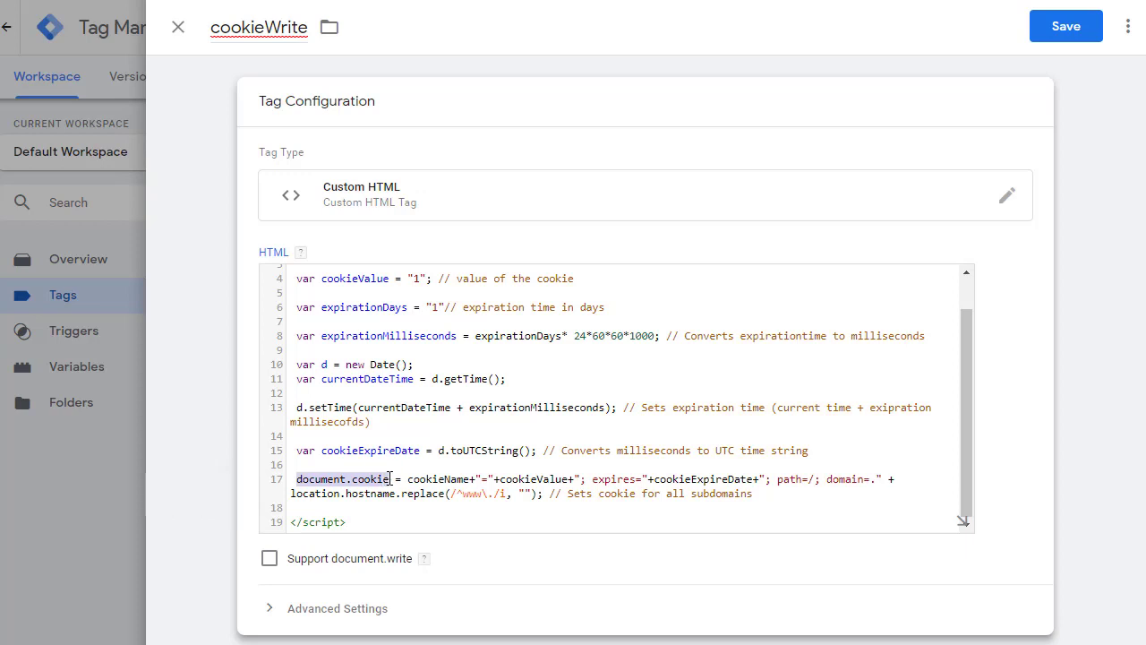
{"action": "left_click_drag", "start_coordinate": [407, 479], "coordinate": [475, 481]}
{"action": "left_click", "coordinate": [498, 479]}
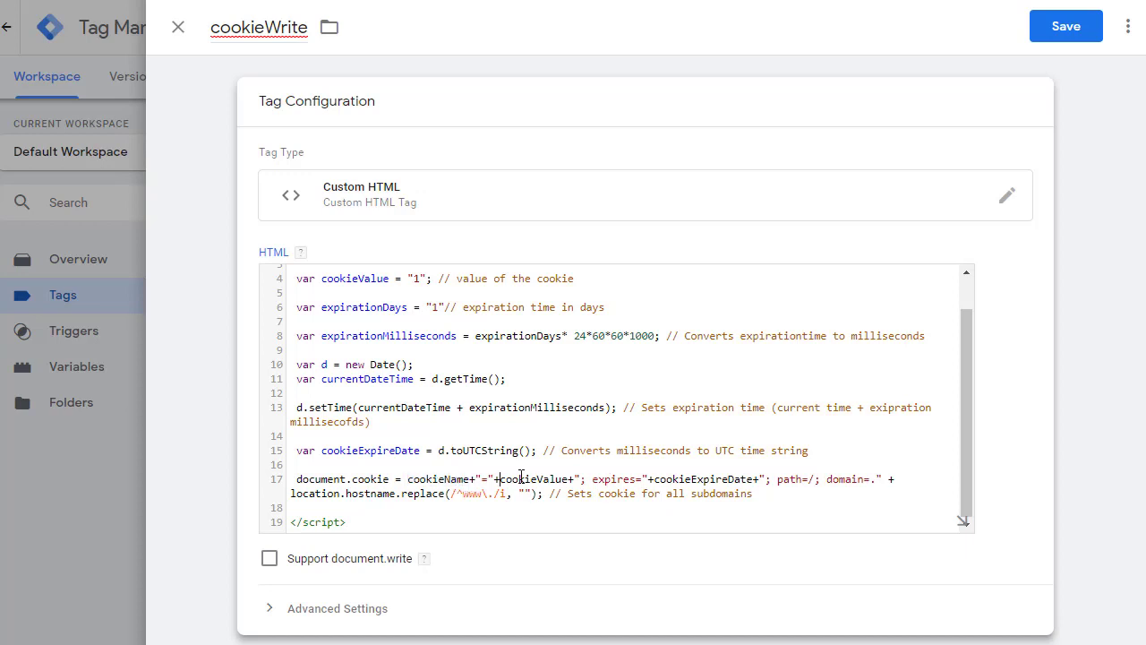
{"action": "left_click", "coordinate": [619, 479]}
- Give cookieWrite the All Pages firing trigger and save the tag
{"action": "left_click", "coordinate": [1066, 43]}
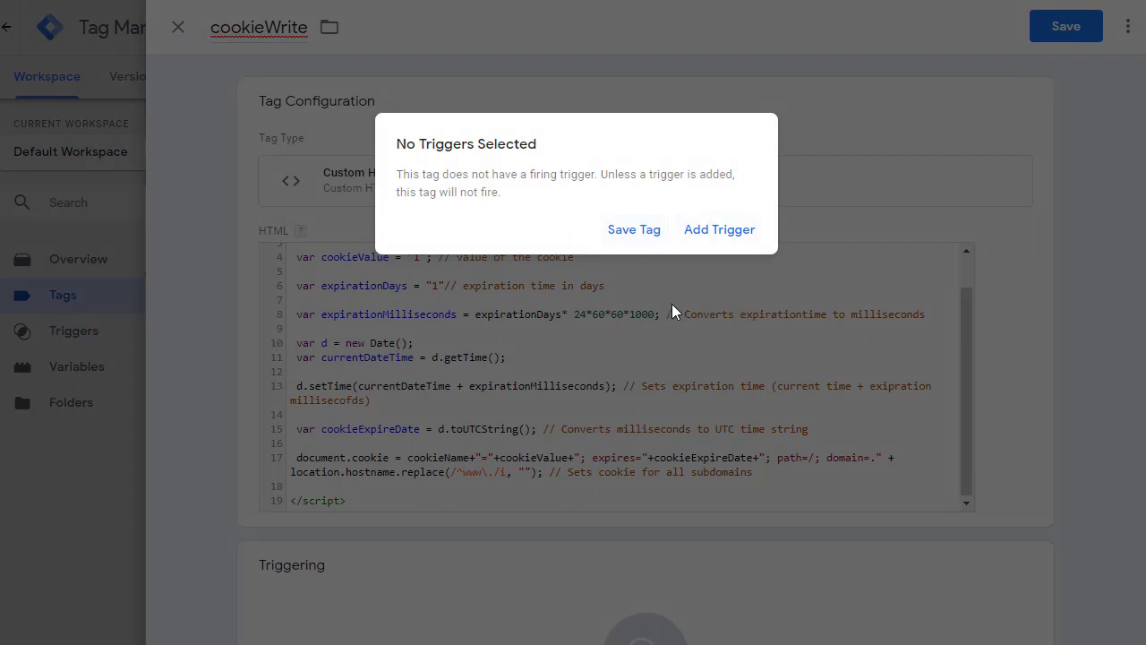
{"action": "left_click", "coordinate": [715, 234]}
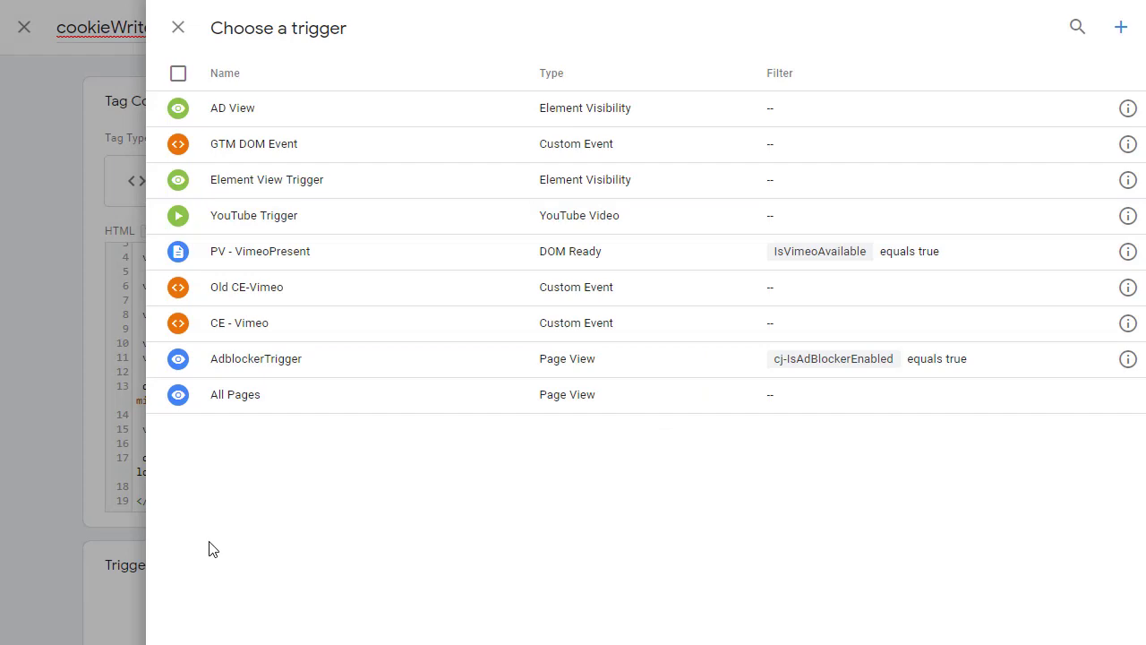
{"action": "left_click", "coordinate": [249, 400]}
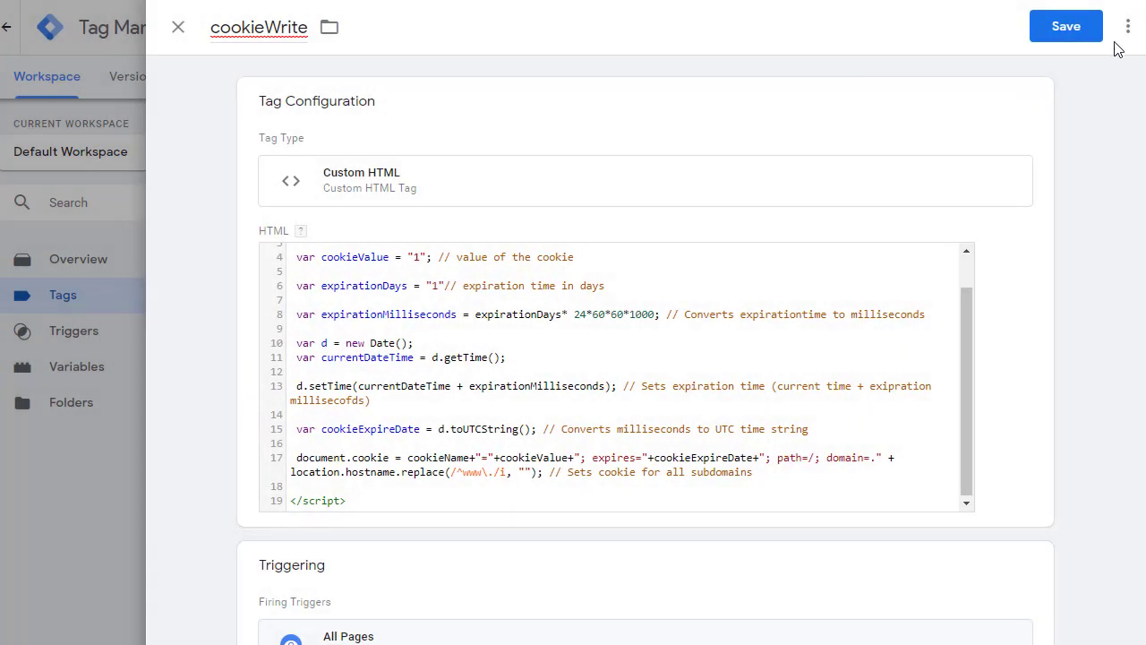
{"action": "left_click", "coordinate": [1065, 30]}
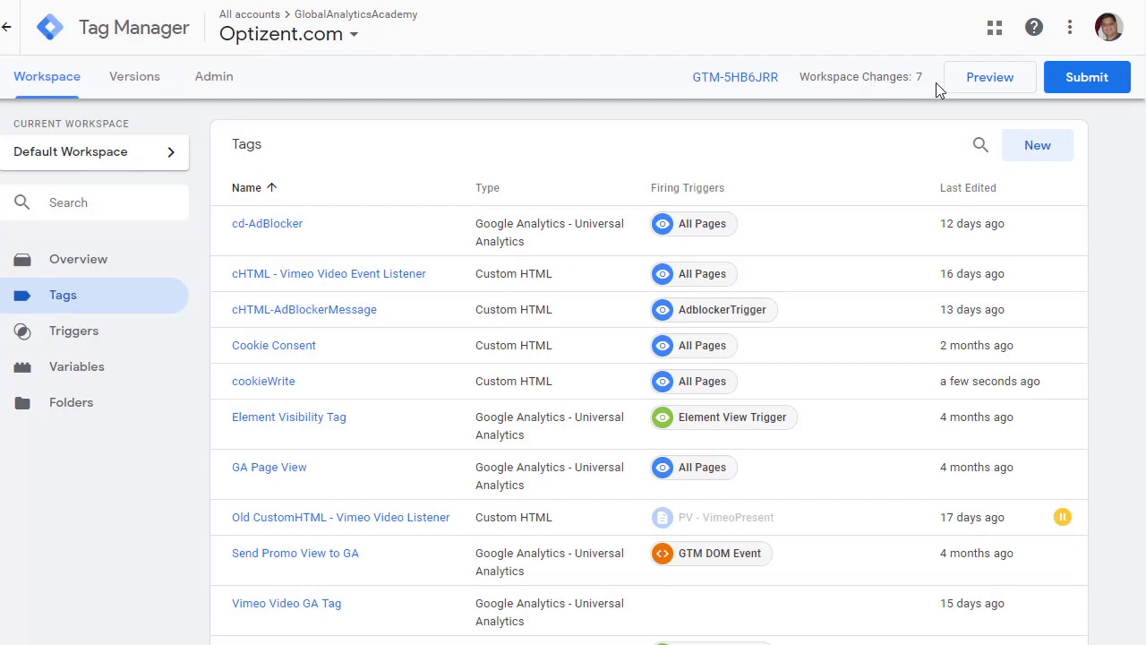
- Start Preview and open the fired cookieWrite tag's details in the optizent.com debug pane
{"action": "left_click", "coordinate": [974, 91]}
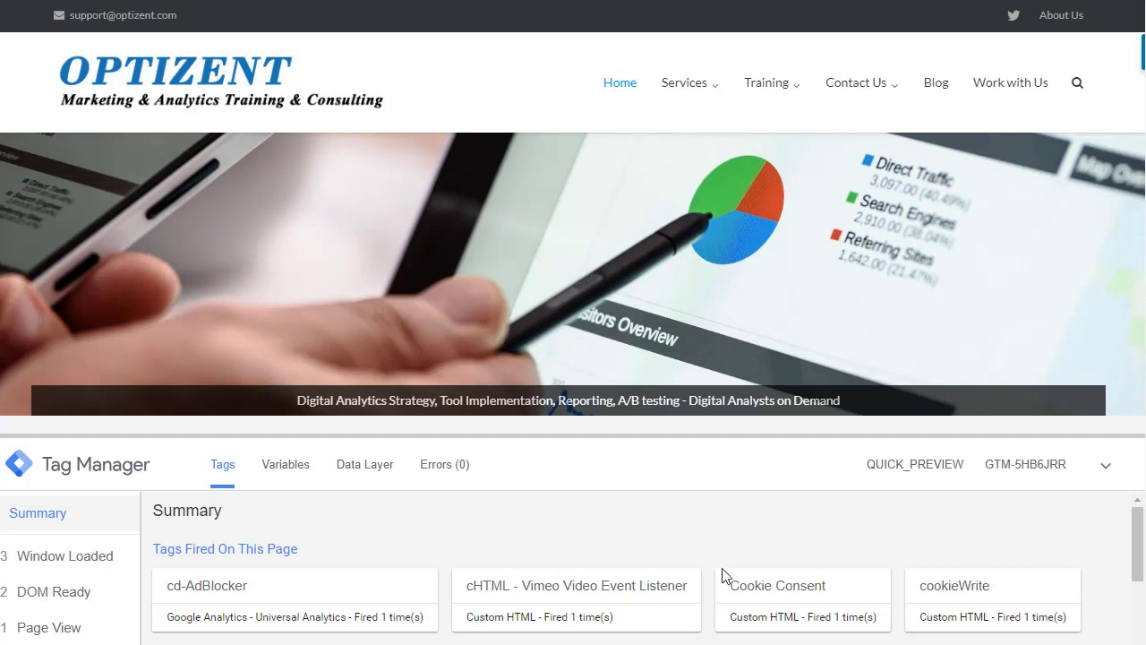
{"action": "scroll", "coordinate": [941, 530], "scroll_direction": "down", "scroll_amount": 1}
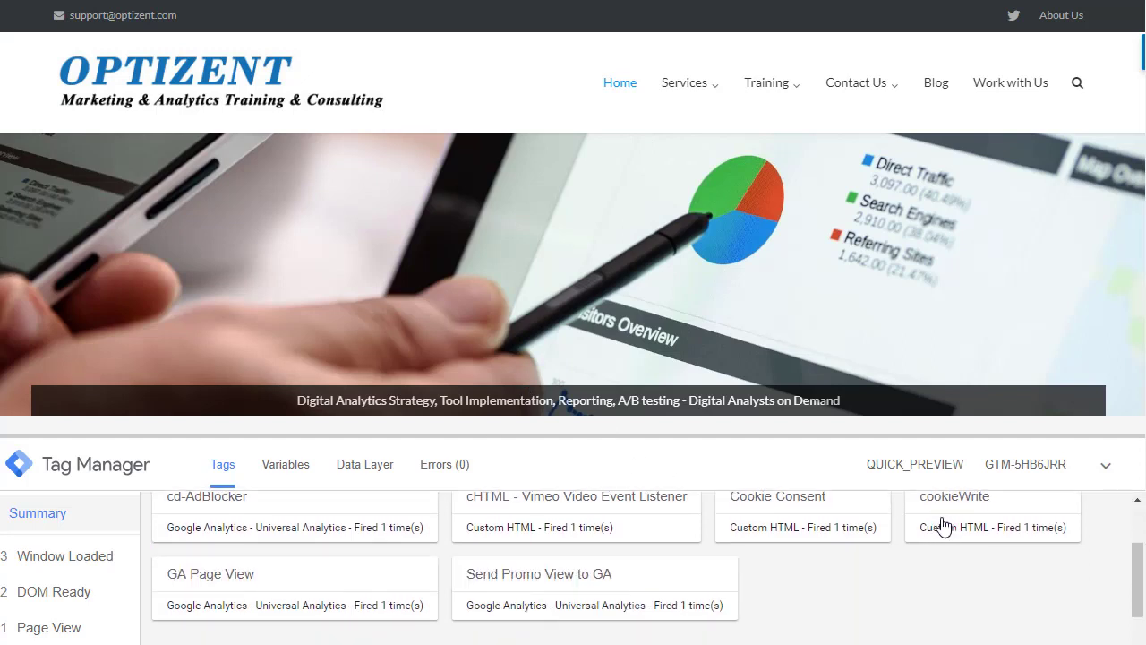
{"action": "left_click", "coordinate": [943, 527]}
{"action": "scroll", "coordinate": [660, 591], "scroll_direction": "down", "scroll_amount": 1}
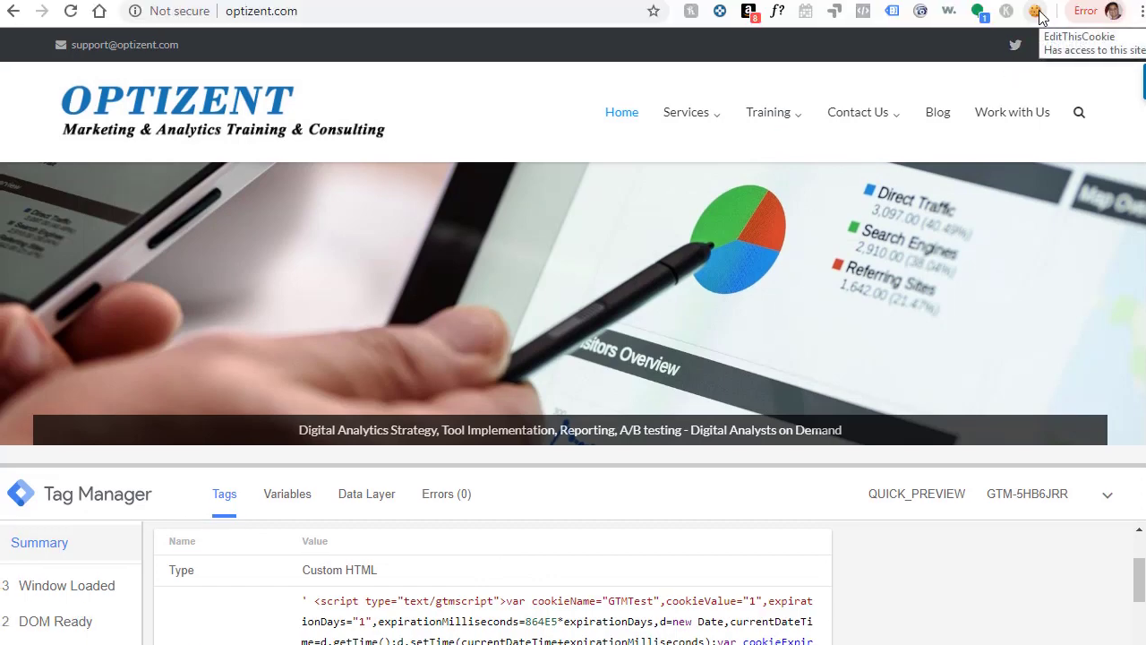
{"action": "left_click", "coordinate": [1038, 12]}
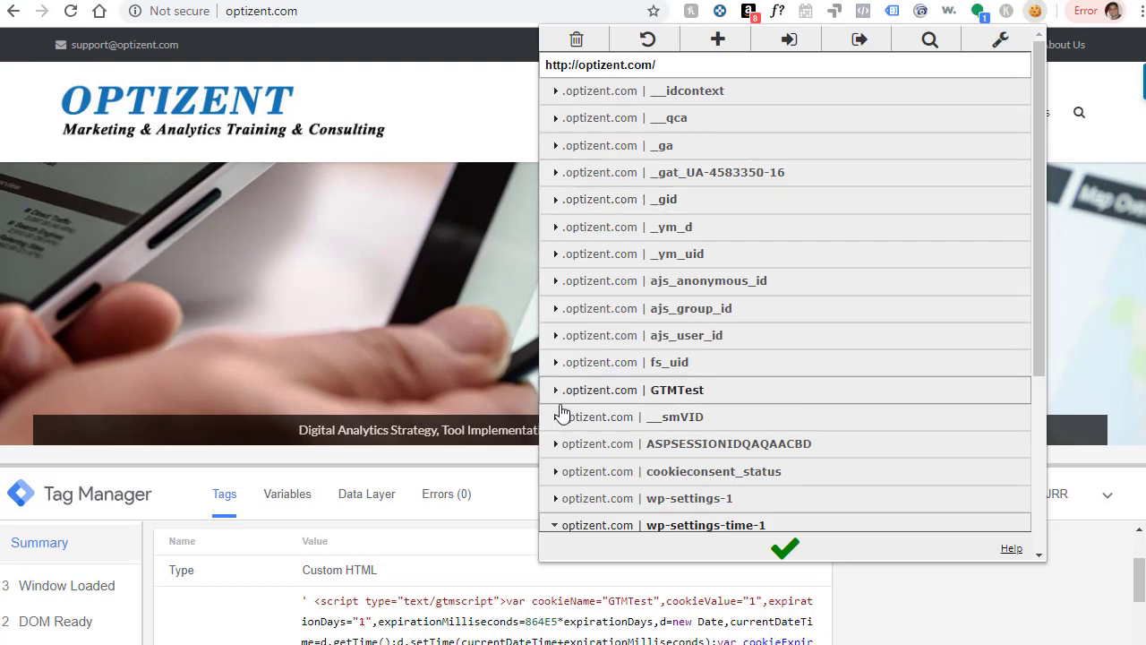
{"action": "left_click", "coordinate": [556, 394]}
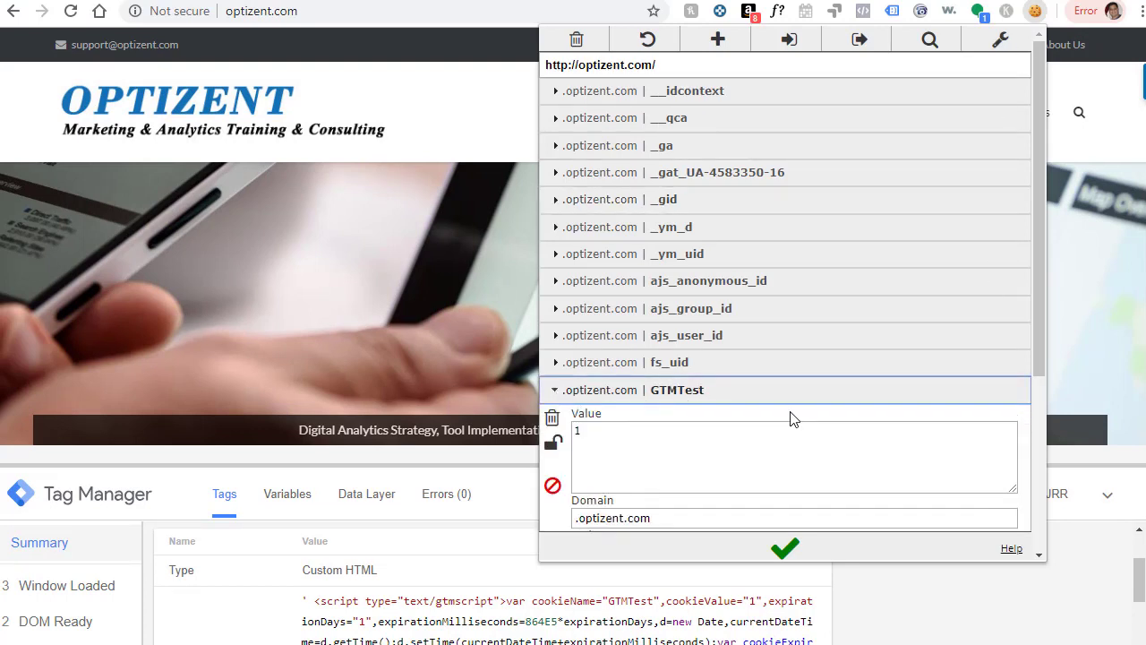
{"action": "scroll", "coordinate": [791, 418], "scroll_direction": "down", "scroll_amount": 1}
{"action": "left_click_drag", "start_coordinate": [597, 349], "coordinate": [556, 351]}
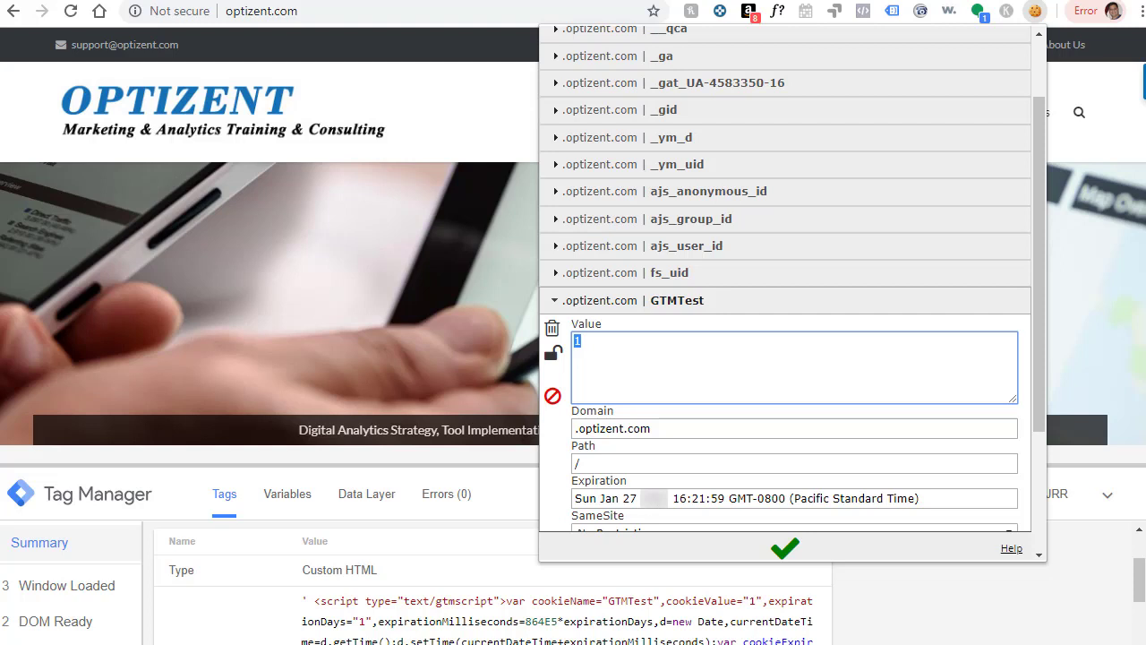
{"action": "scroll", "coordinate": [713, 499], "scroll_direction": "up", "scroll_amount": 2}
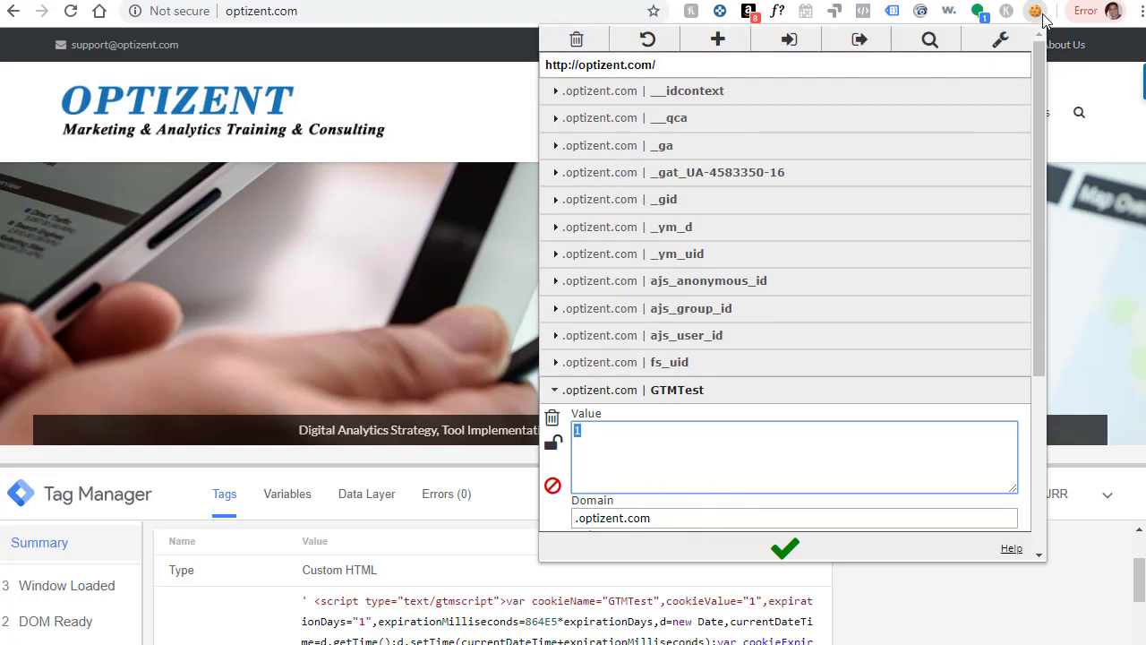
{"action": "left_click", "coordinate": [1042, 15]}
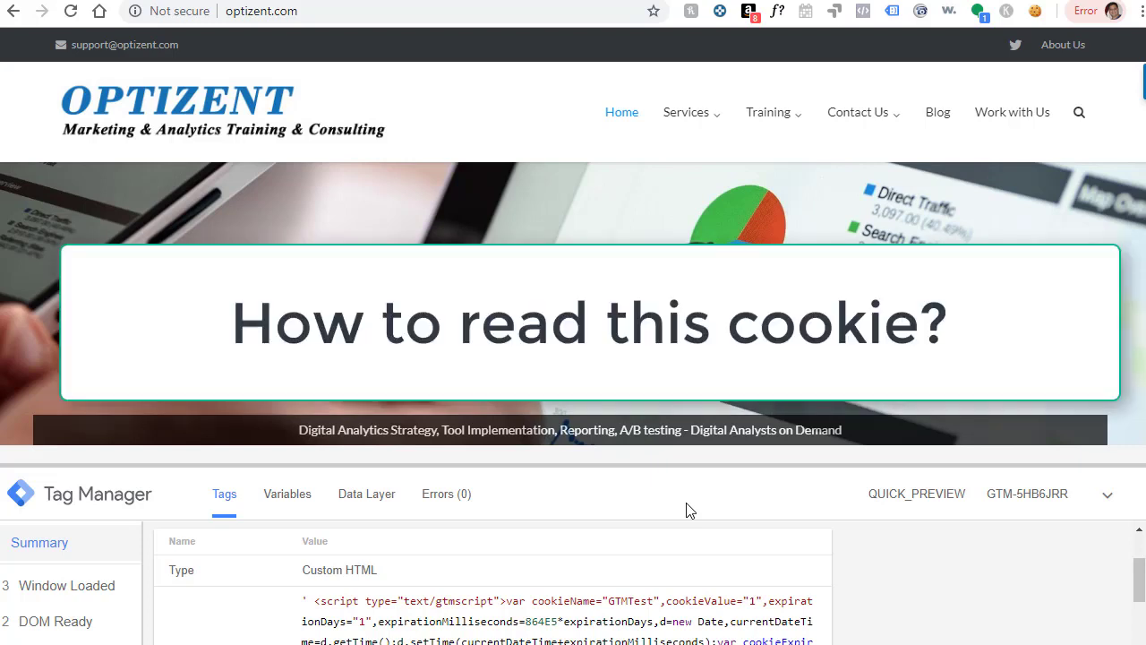
- Return to Tag Manager's Variables page and start a new user-defined variable
{"action": "left_click", "coordinate": [368, 2]}
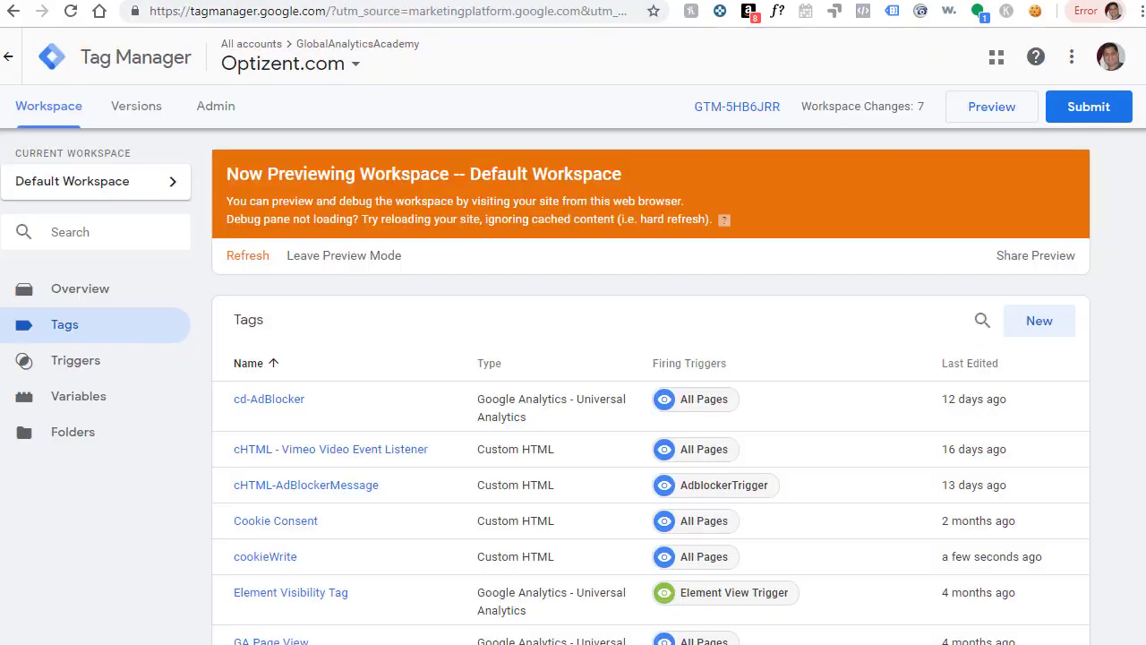
{"action": "left_click", "coordinate": [91, 406]}
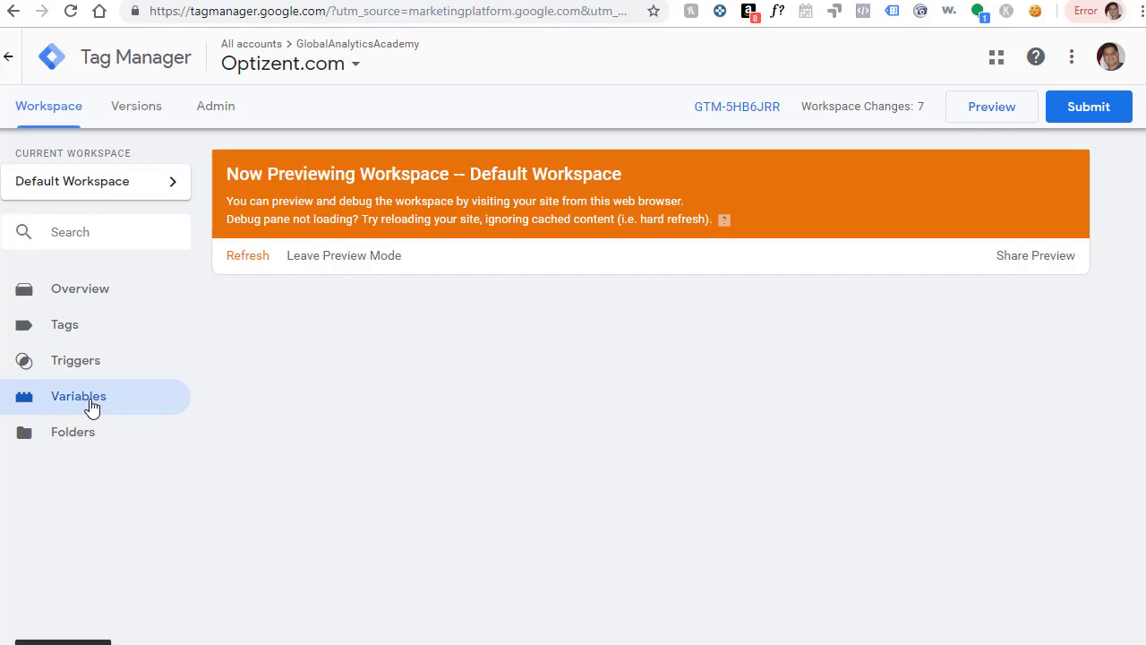
{"action": "scroll", "coordinate": [1005, 418], "scroll_direction": "down", "scroll_amount": 1}
{"action": "scroll", "coordinate": [1004, 418], "scroll_direction": "down", "scroll_amount": 9}
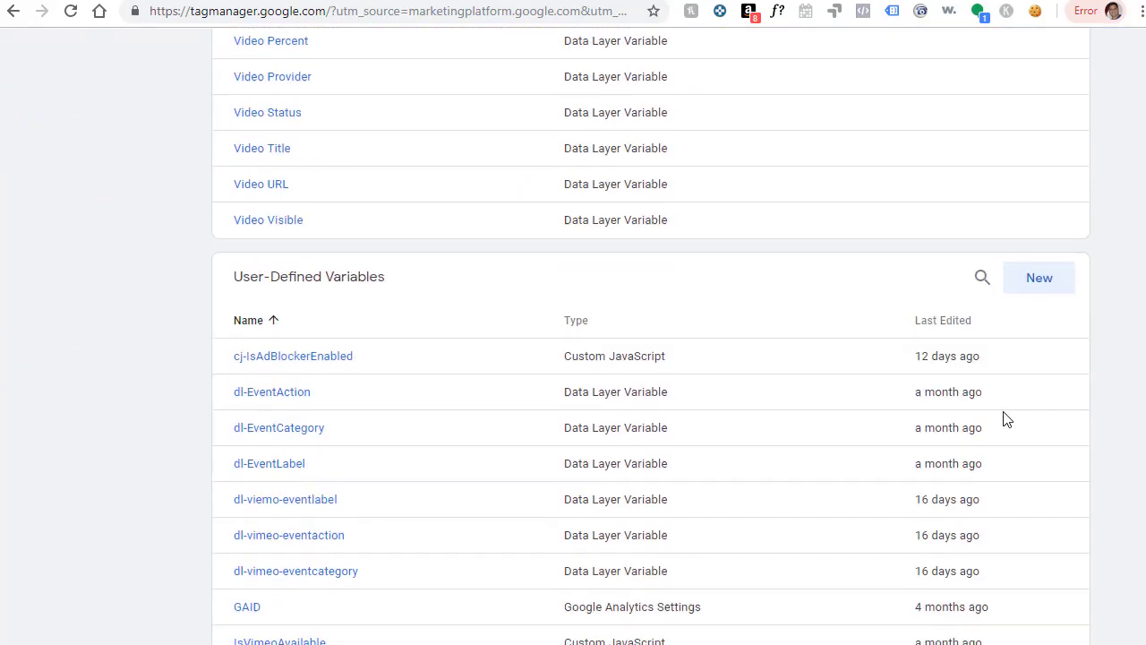
{"action": "left_click", "coordinate": [1042, 277]}
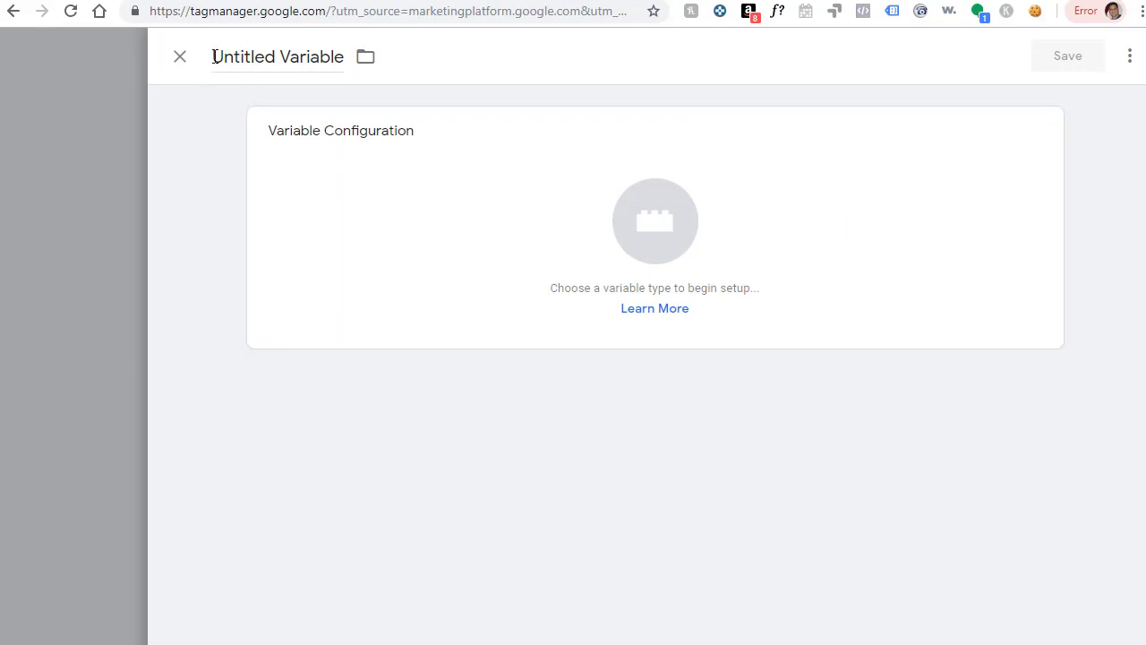
- Name it GTMTestCookie, make it a 1st Party Cookie reading GTMTest, and save
{"action": "left_click_drag", "start_coordinate": [212, 57], "coordinate": [366, 63]}
{"action": "type", "text": "GTMTestCookie"}
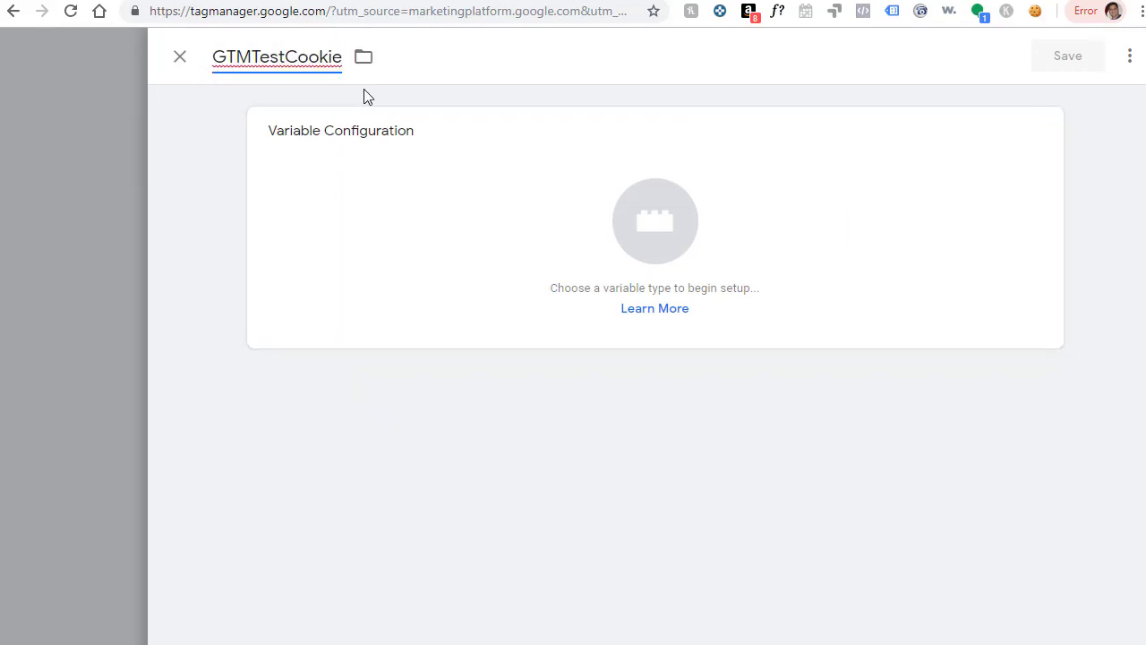
{"action": "left_click", "coordinate": [642, 248]}
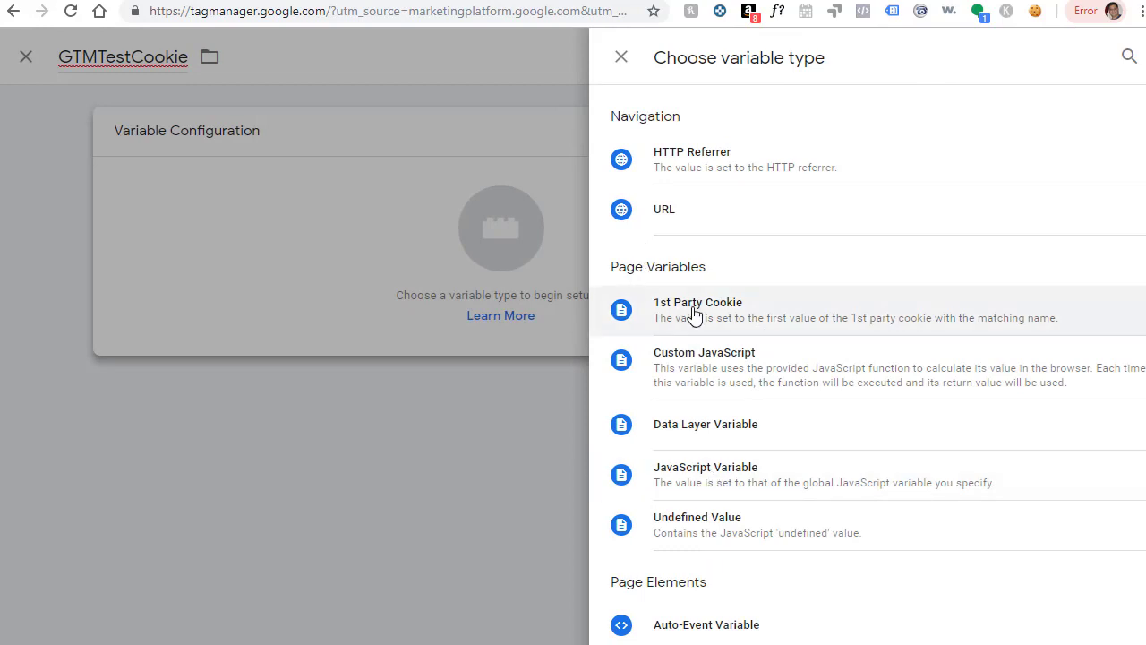
{"action": "left_click", "coordinate": [694, 309]}
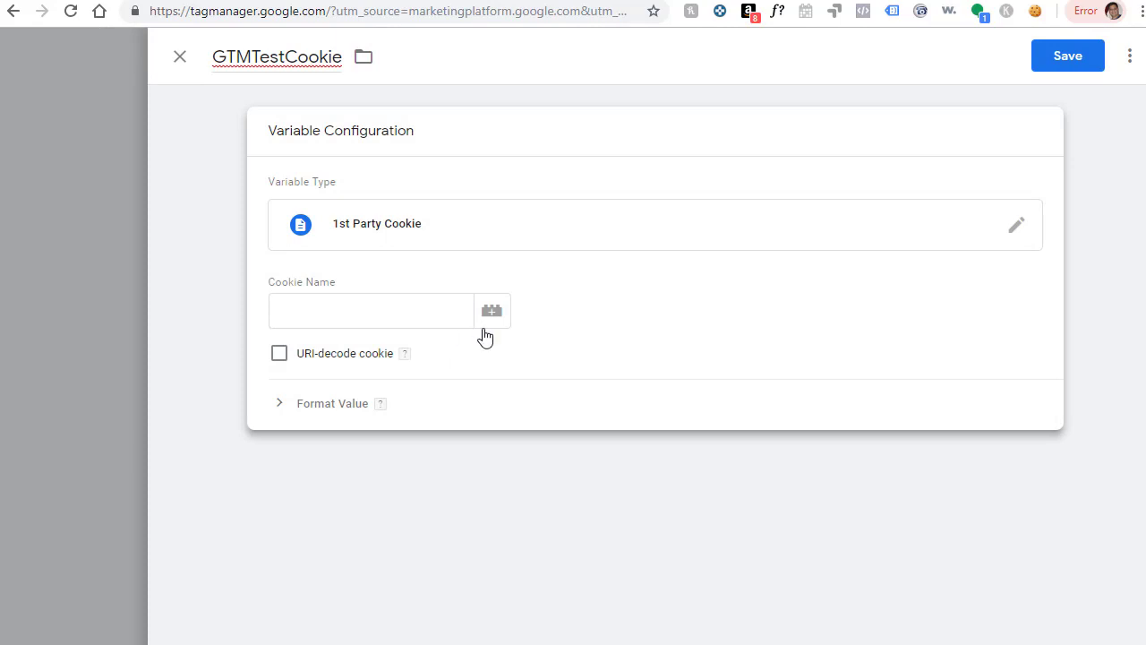
{"action": "left_click", "coordinate": [358, 317]}
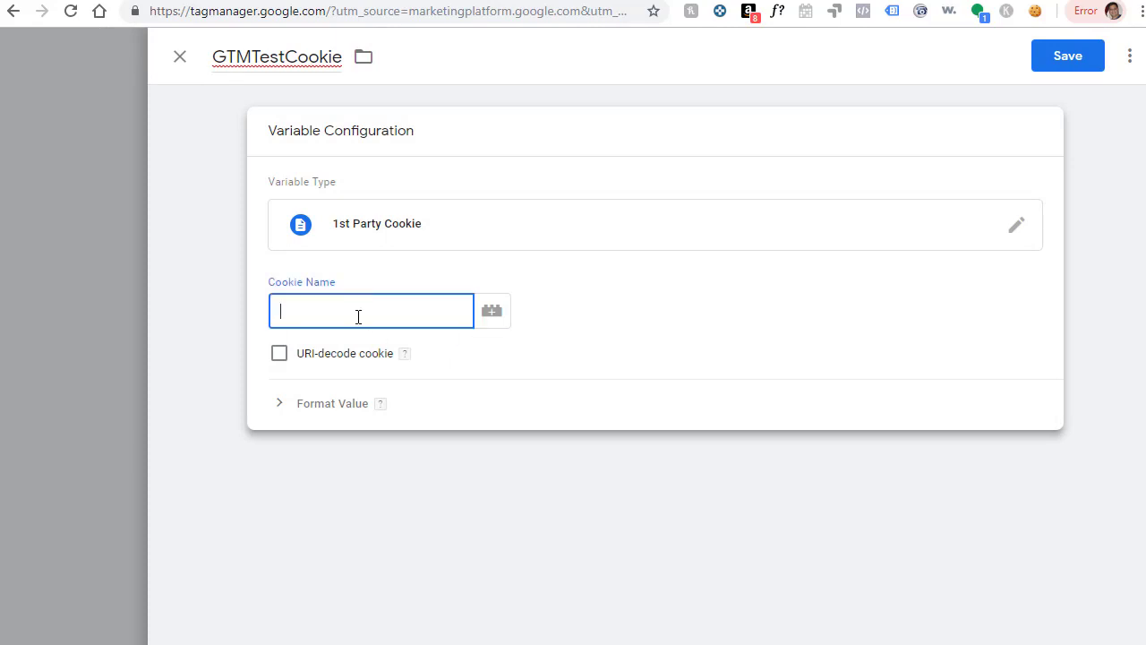
{"action": "type", "text": "GTMTest"}
{"action": "left_click", "coordinate": [1051, 72]}
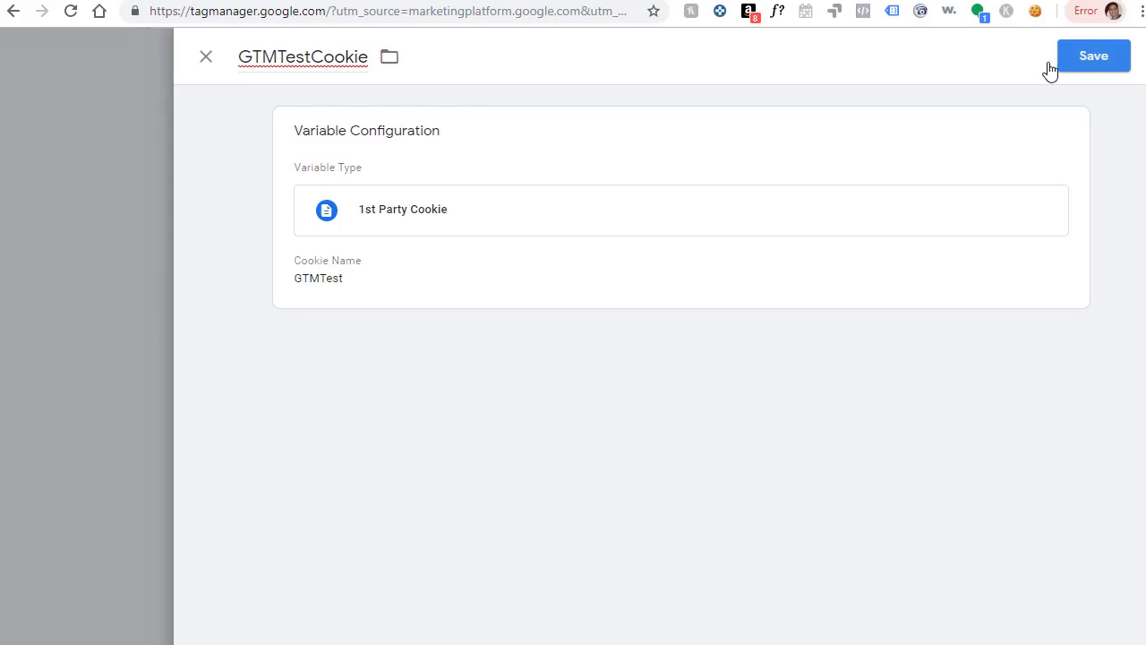
- Refresh the preview and reload the optizent.com site tab
{"action": "scroll", "coordinate": [269, 328], "scroll_direction": "up", "scroll_amount": 10}
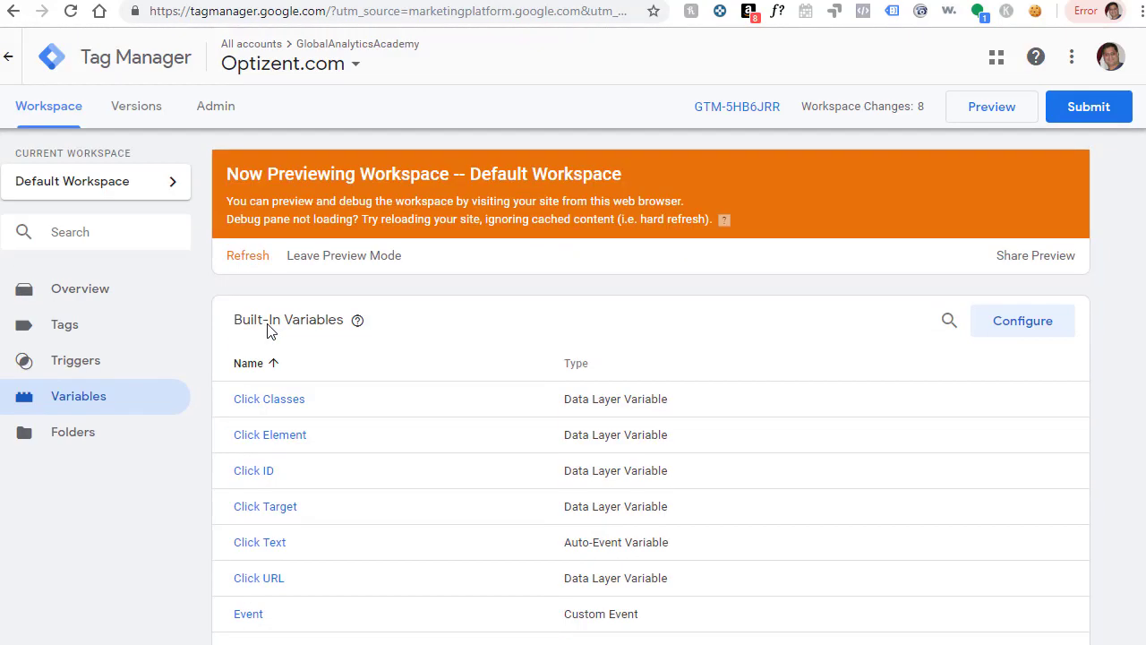
{"action": "left_click", "coordinate": [248, 265]}
{"action": "left_click", "coordinate": [627, 2]}
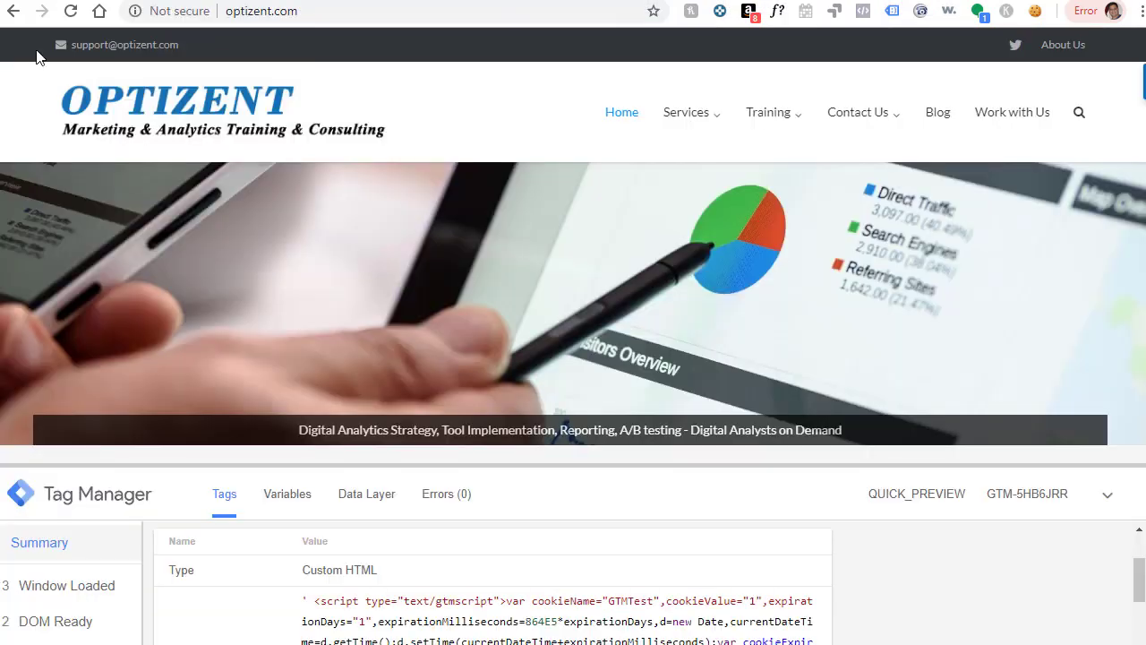
{"action": "left_click", "coordinate": [66, 13]}
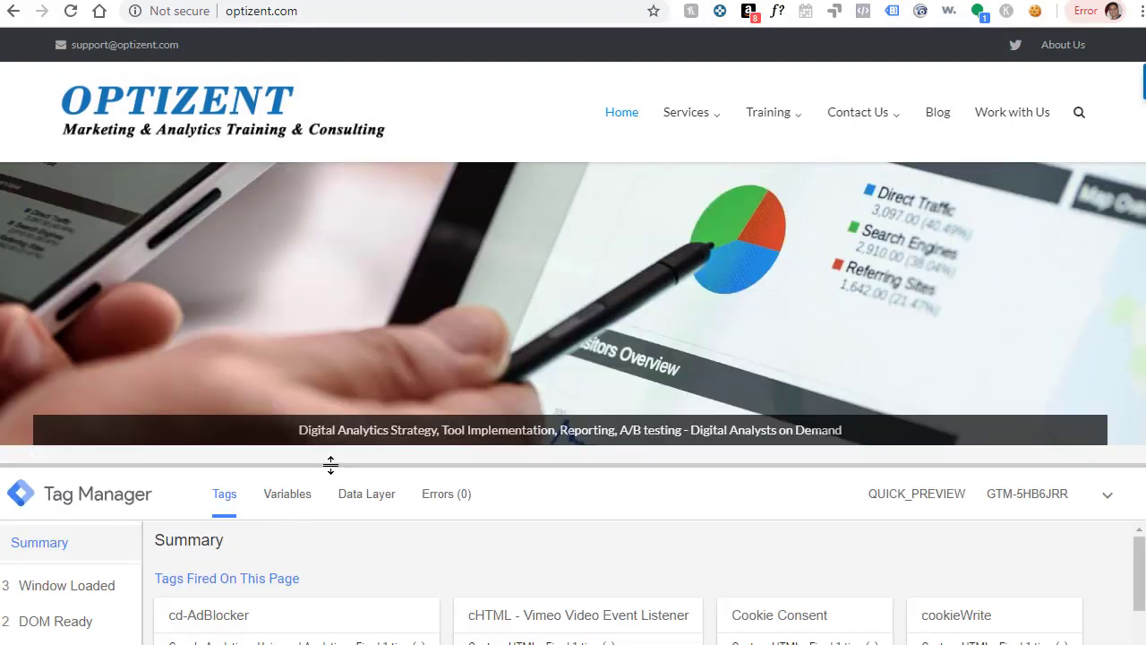
- Enlarge the debug pane and view Page View variables, where GTMTestCookie shows '1'
{"action": "left_click_drag", "start_coordinate": [331, 463], "coordinate": [330, 265]}
{"action": "left_click", "coordinate": [283, 294]}
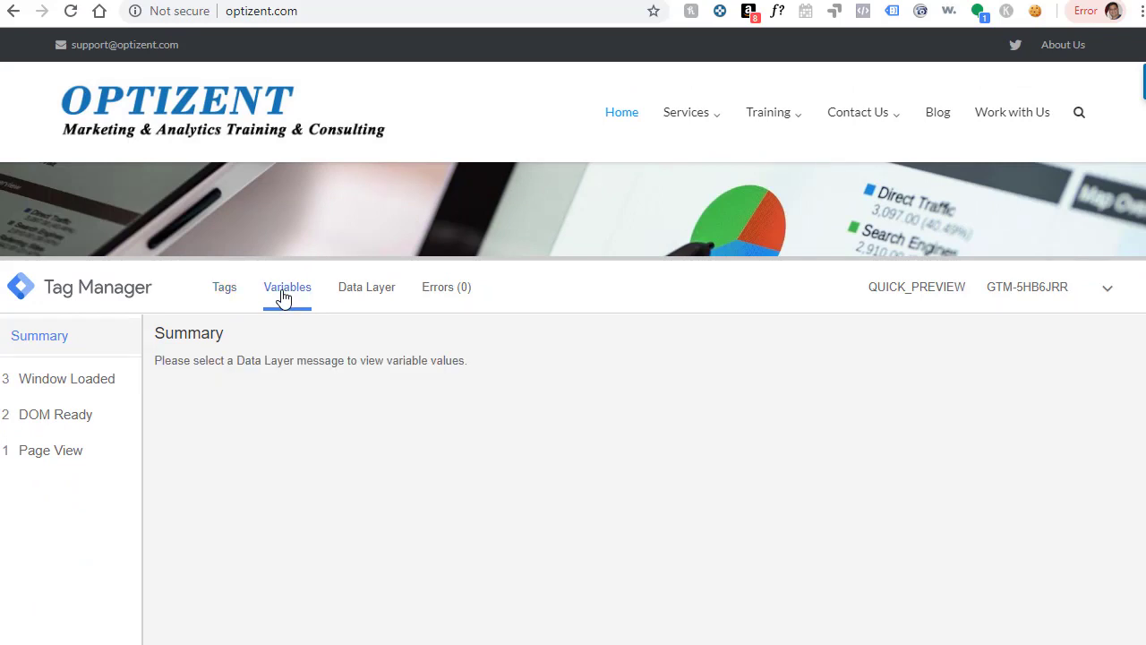
{"action": "left_click", "coordinate": [281, 298]}
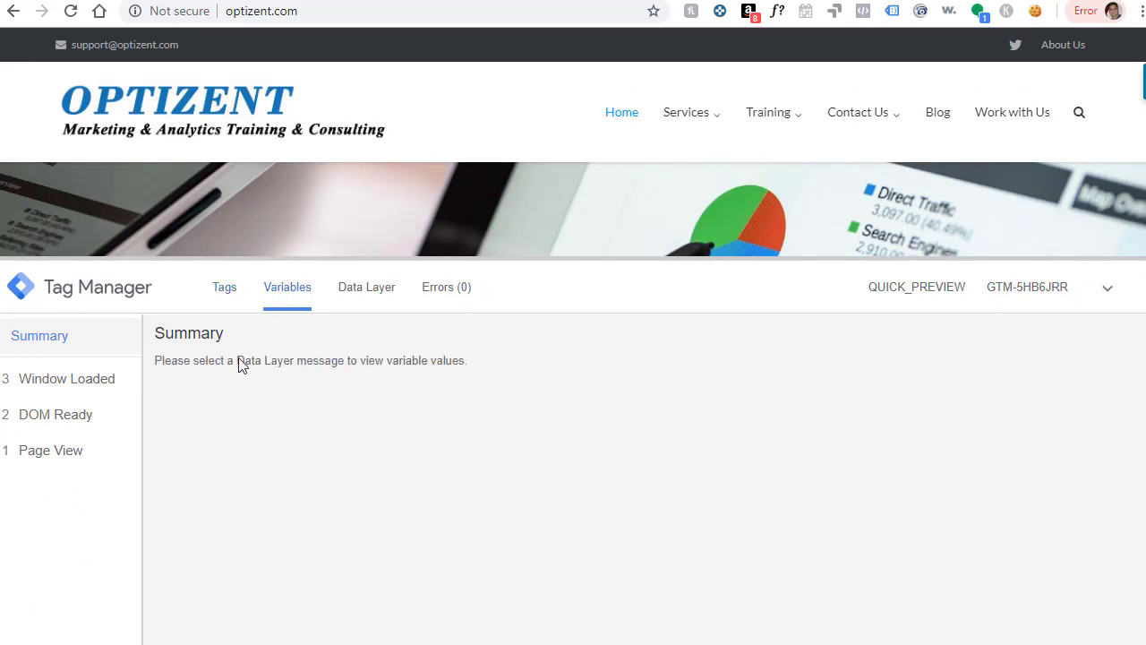
{"action": "left_click", "coordinate": [52, 462]}
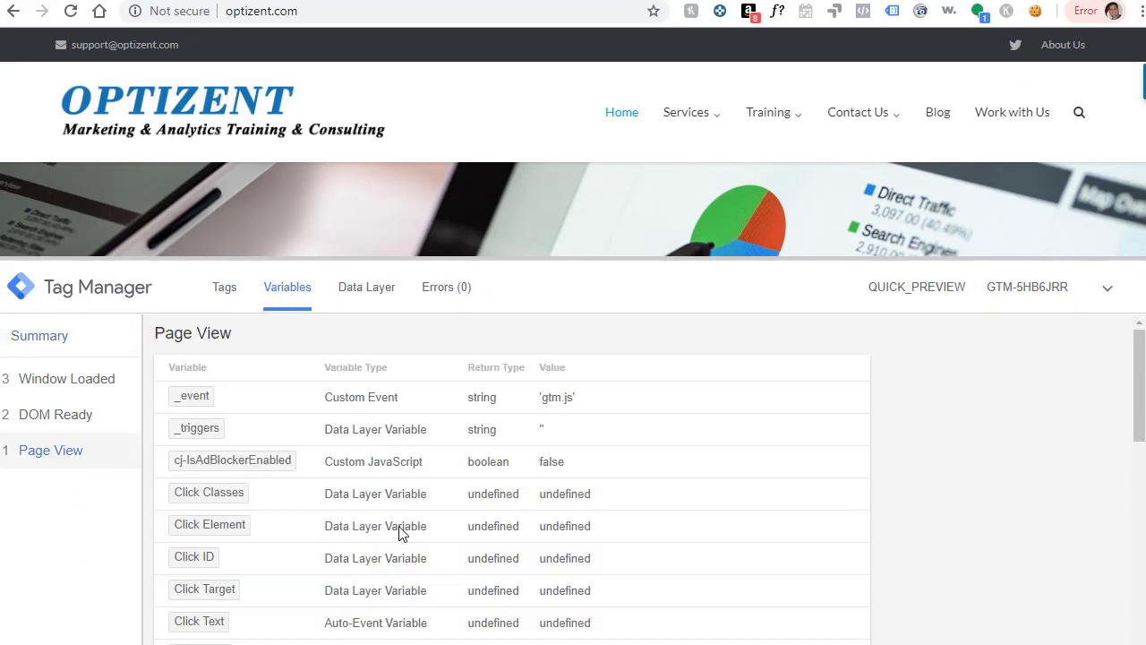
{"action": "scroll", "coordinate": [195, 546], "scroll_direction": "down", "scroll_amount": 3}
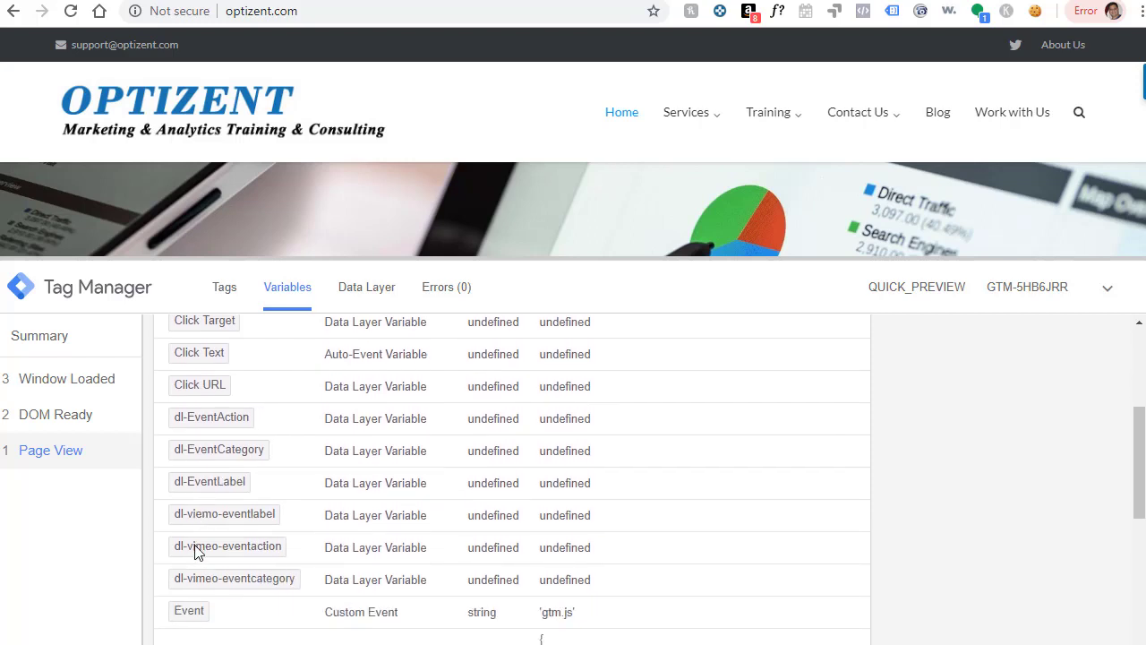
{"action": "scroll", "coordinate": [195, 551], "scroll_direction": "down", "scroll_amount": 3}
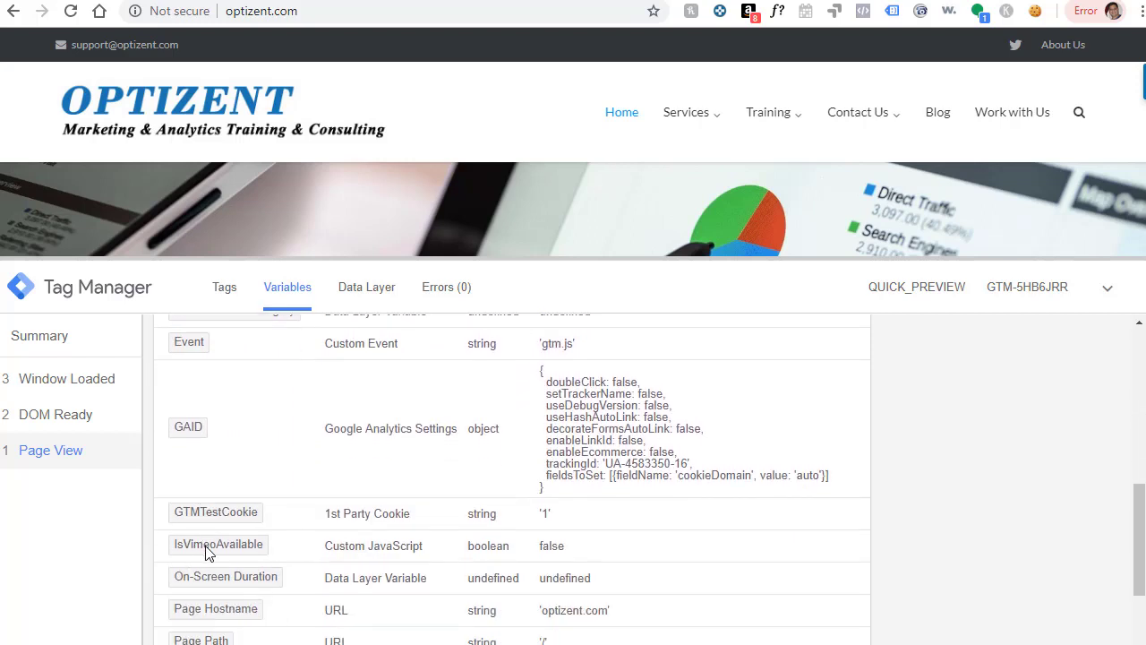